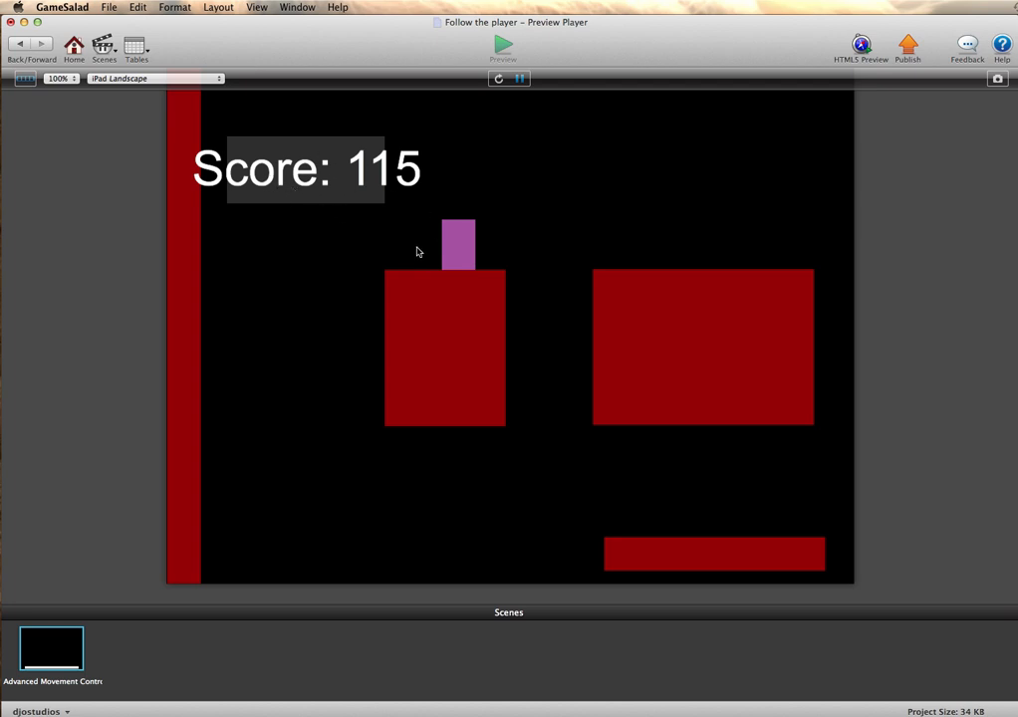
- Play-test the level by moving and jumping the hero across the platforms, checking the score display, and return to the scene editor
key(Right)
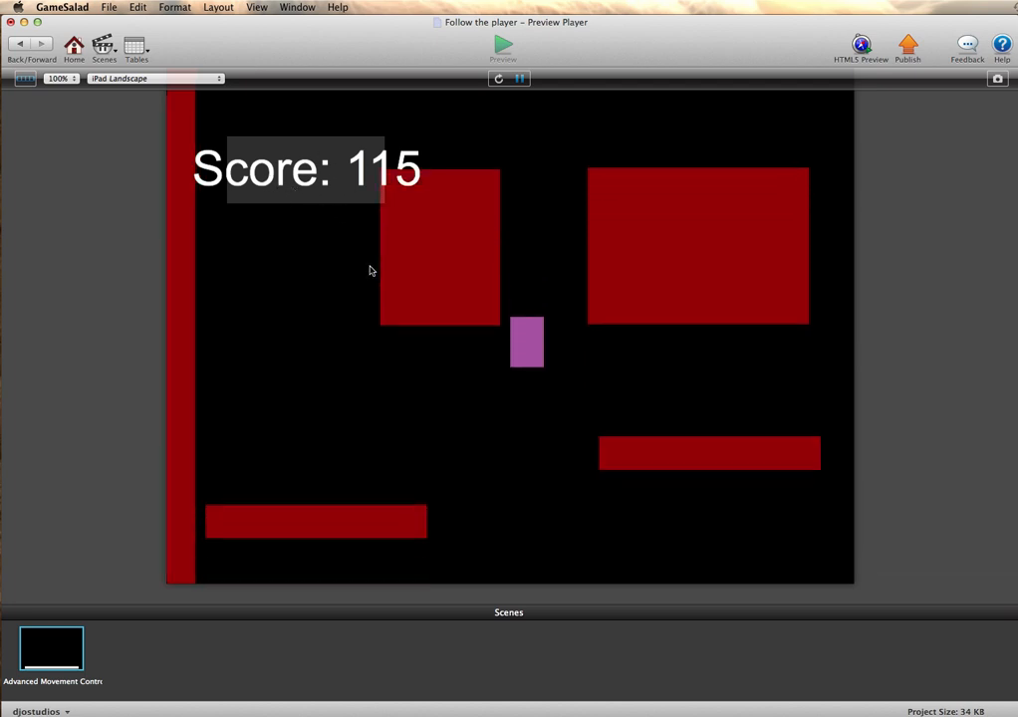
key(Right)
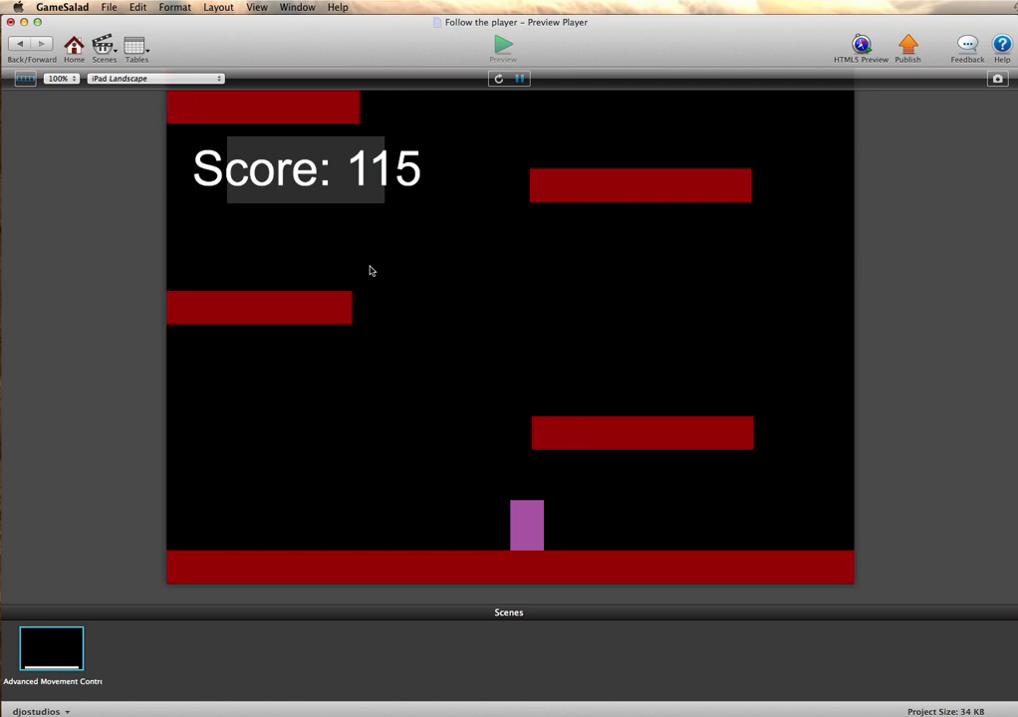
key(Right)
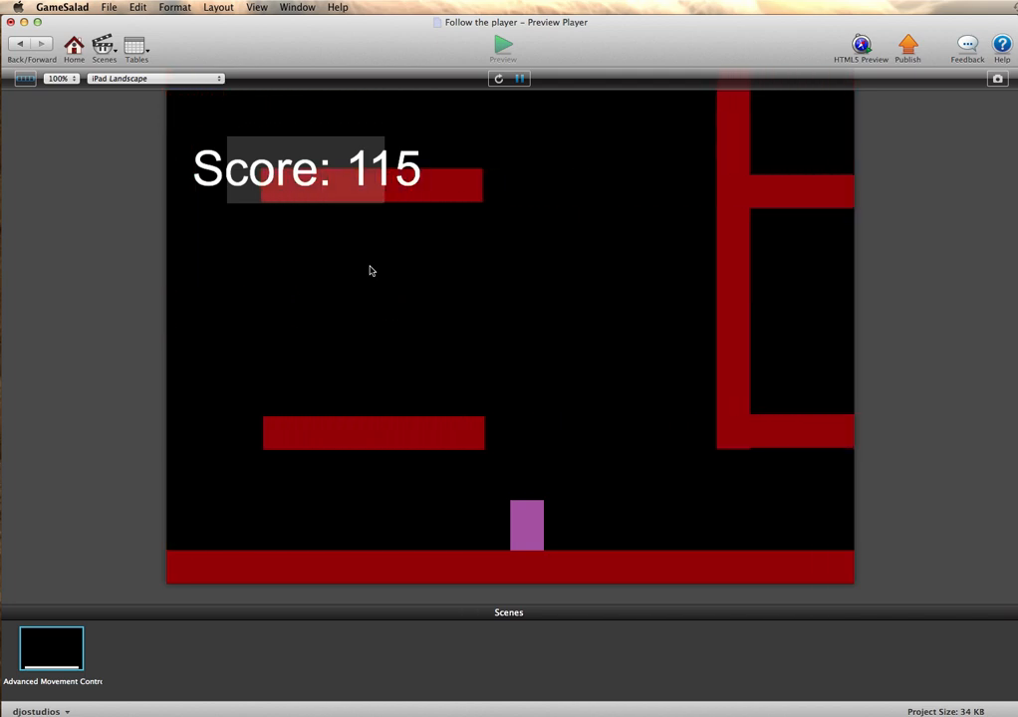
key(Right)
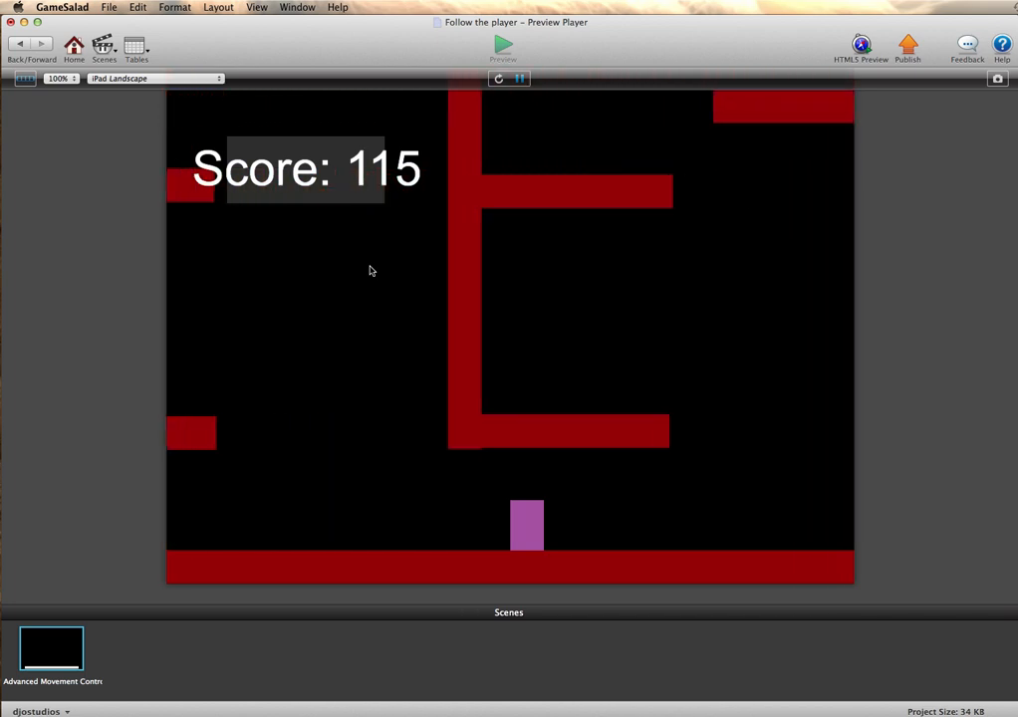
key(Left)
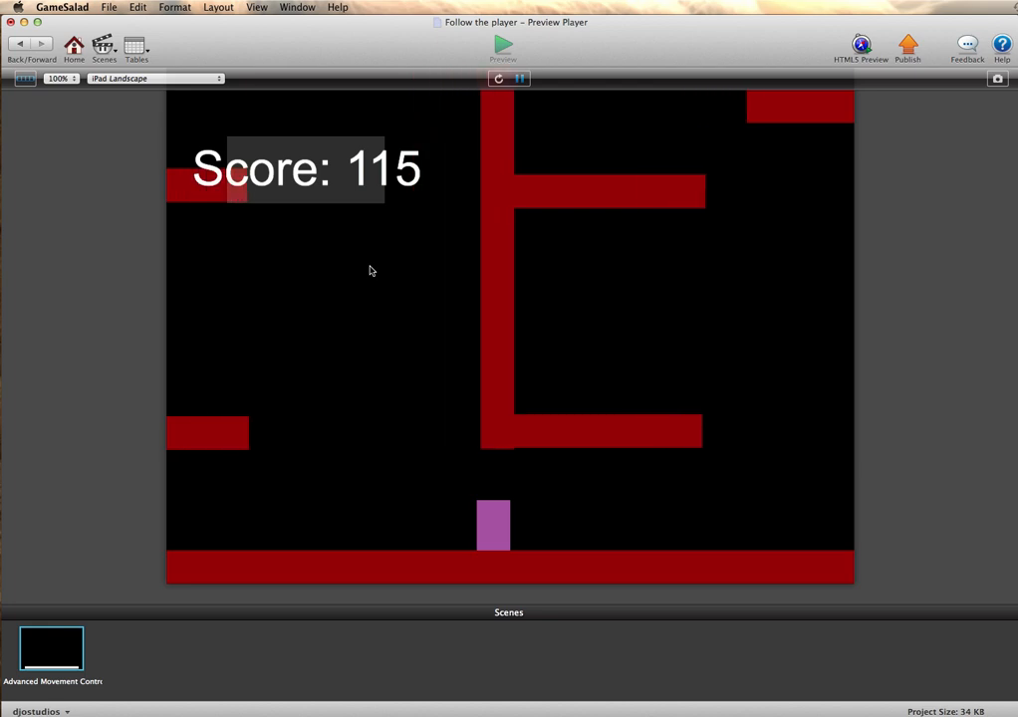
key(Up)
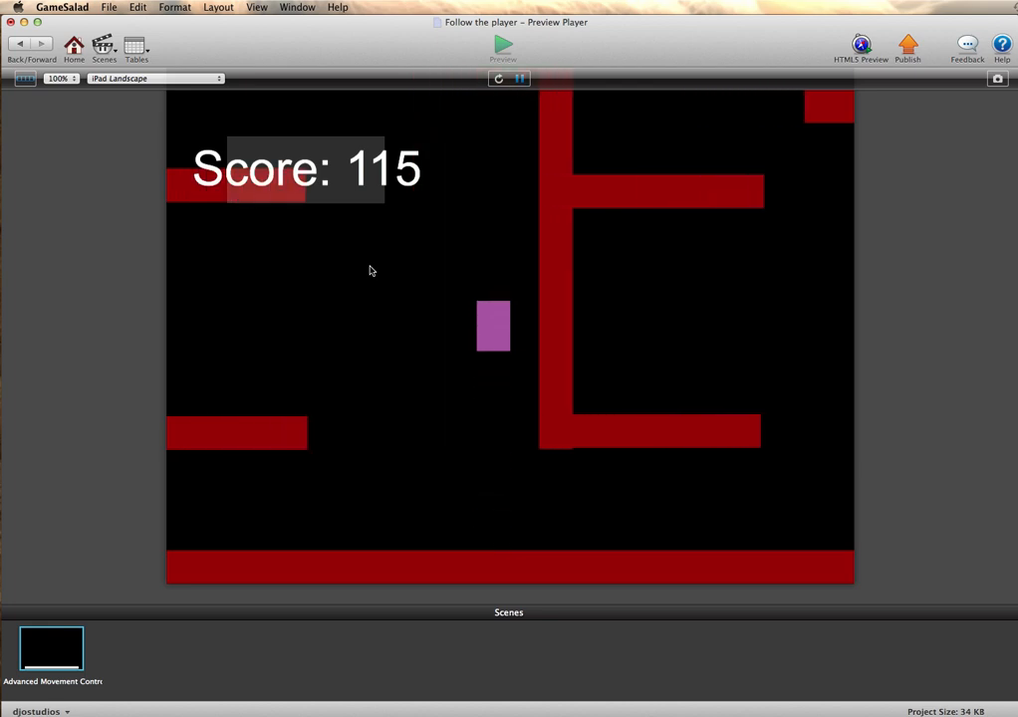
key(Left)
key(Up)
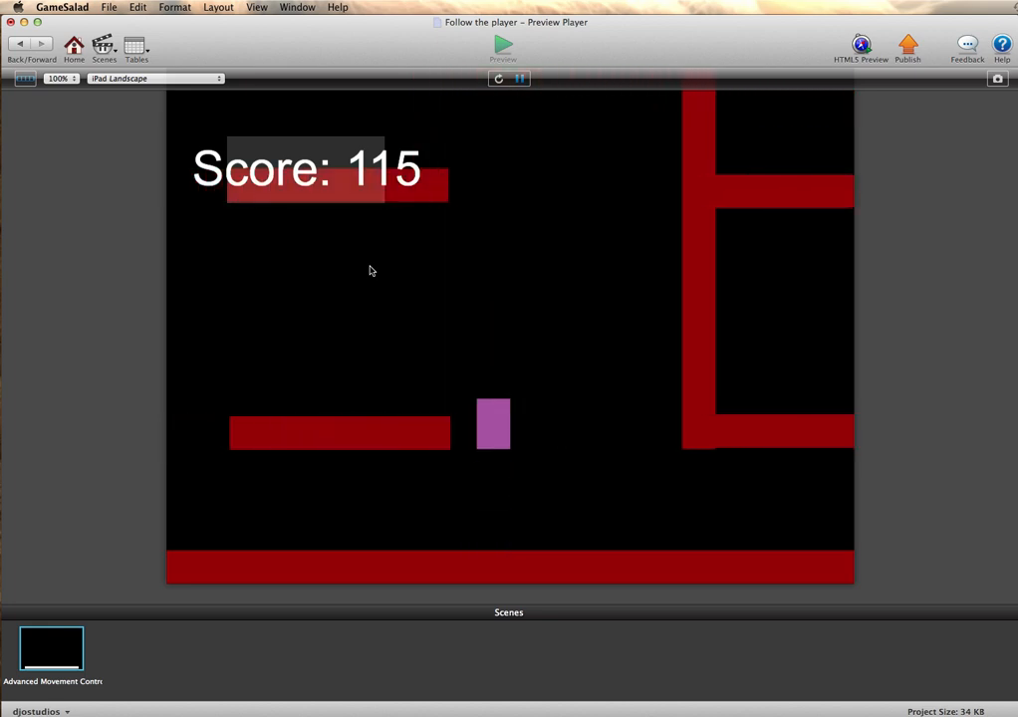
key(Left)
key(Left)
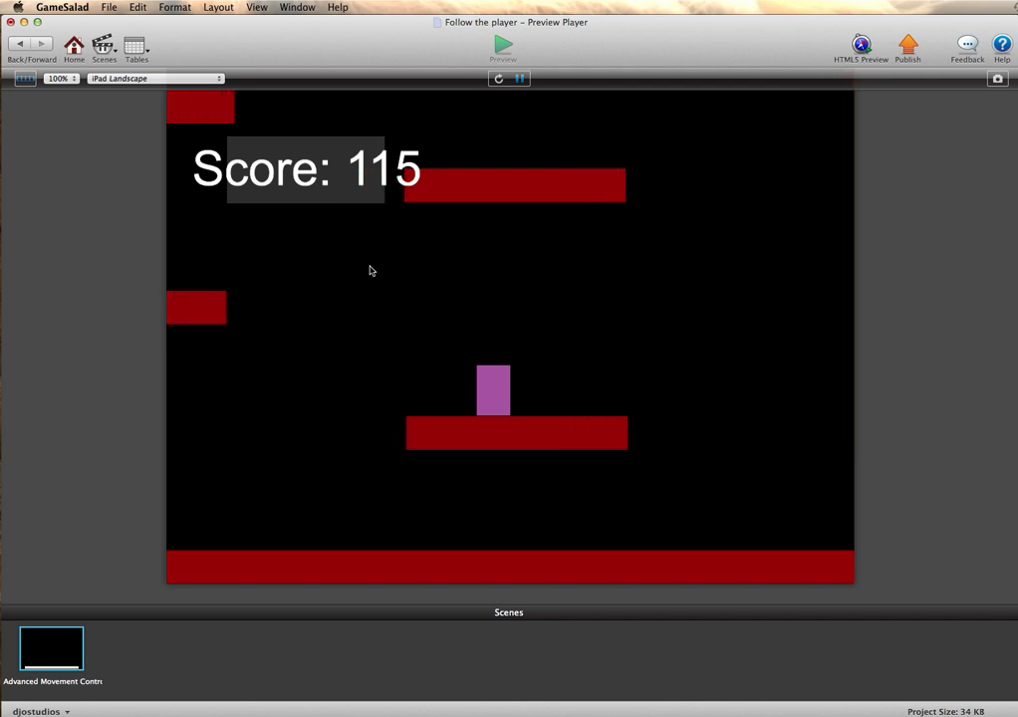
key(Up)
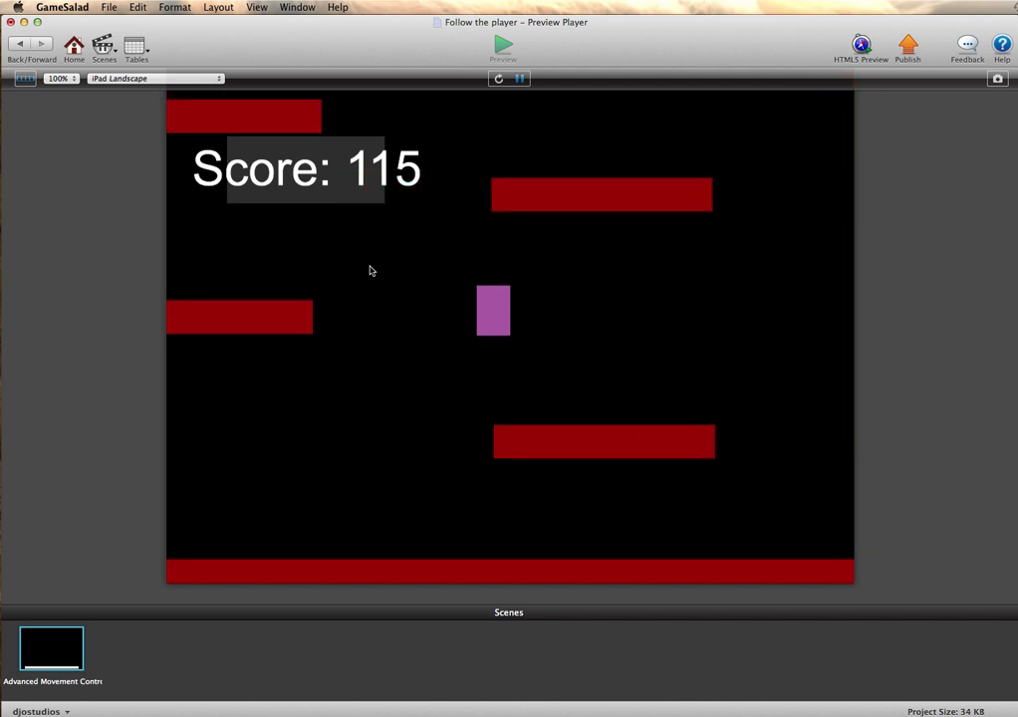
key(Left)
key(Up)
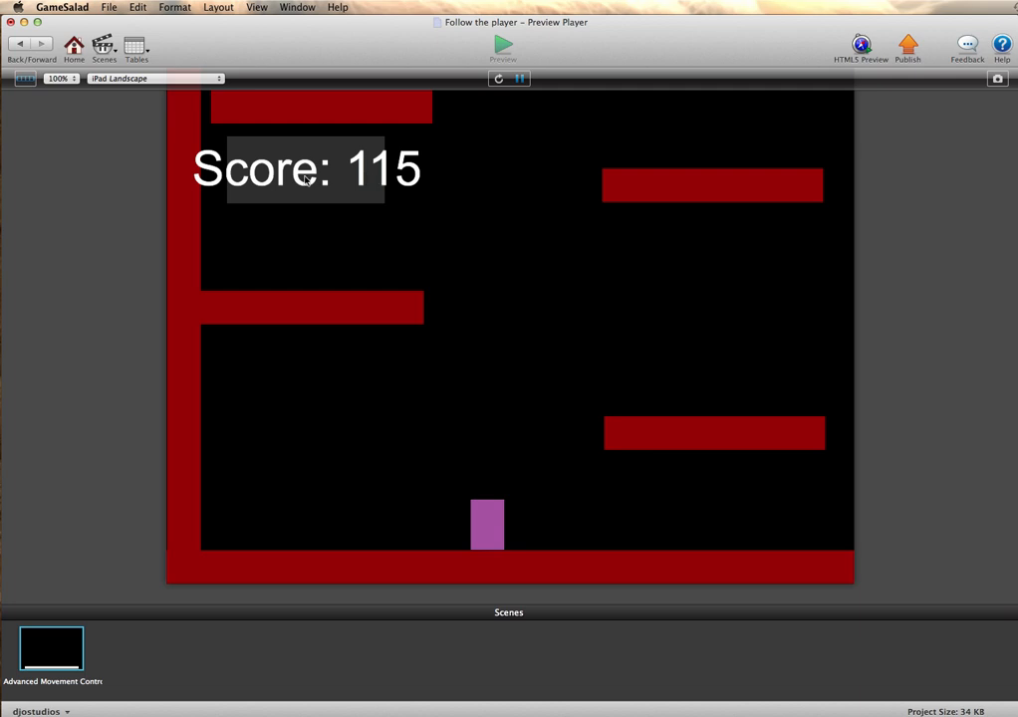
click(18, 44)
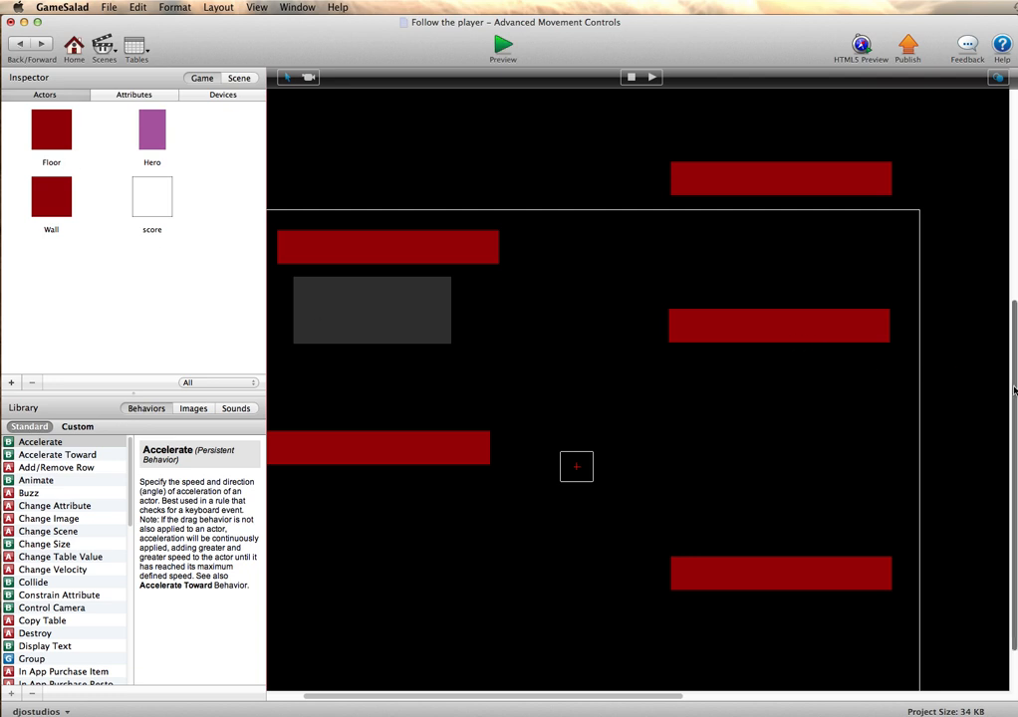
- Open the scene's layer list and examine which actors the Background and score still layers contain
scroll(1006, 399, down, 3)
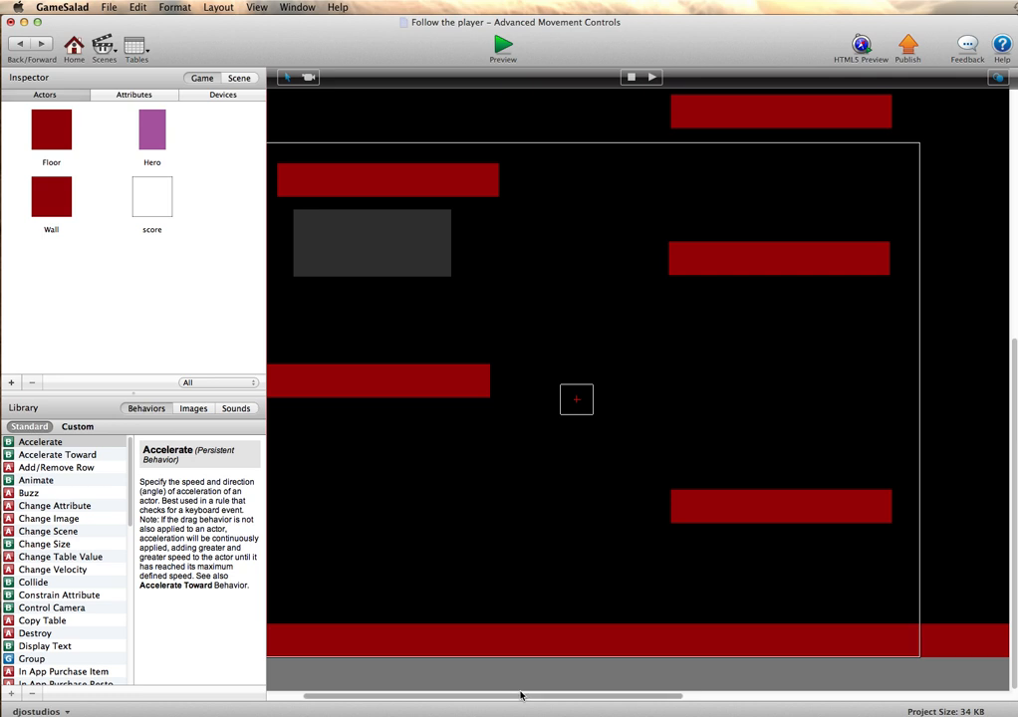
drag(519, 697, 445, 697)
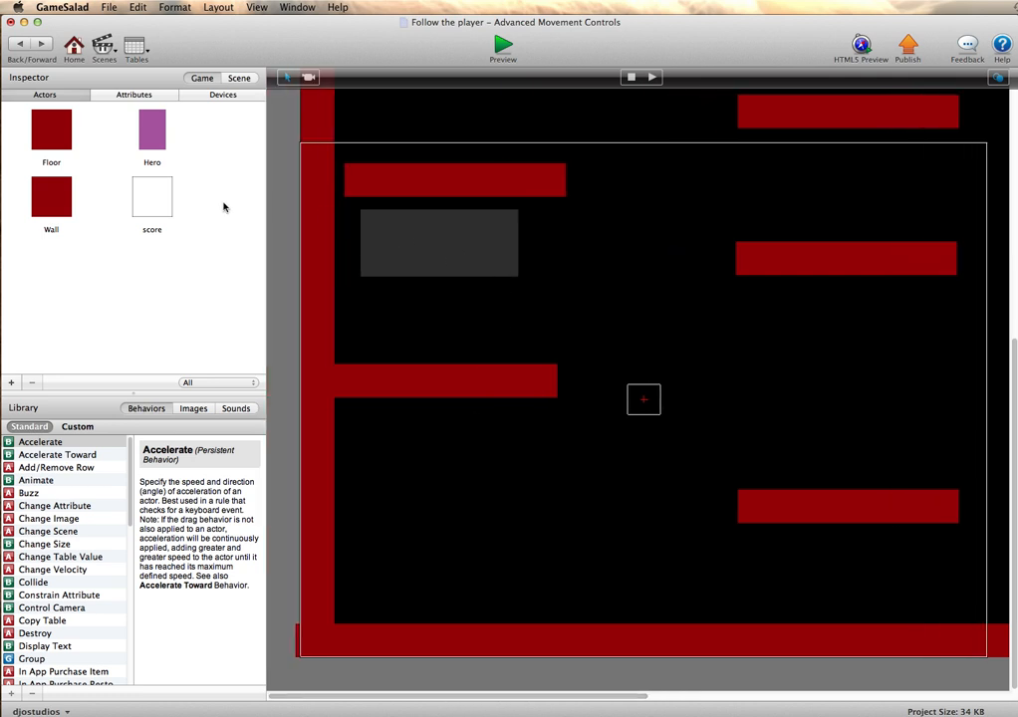
click(236, 79)
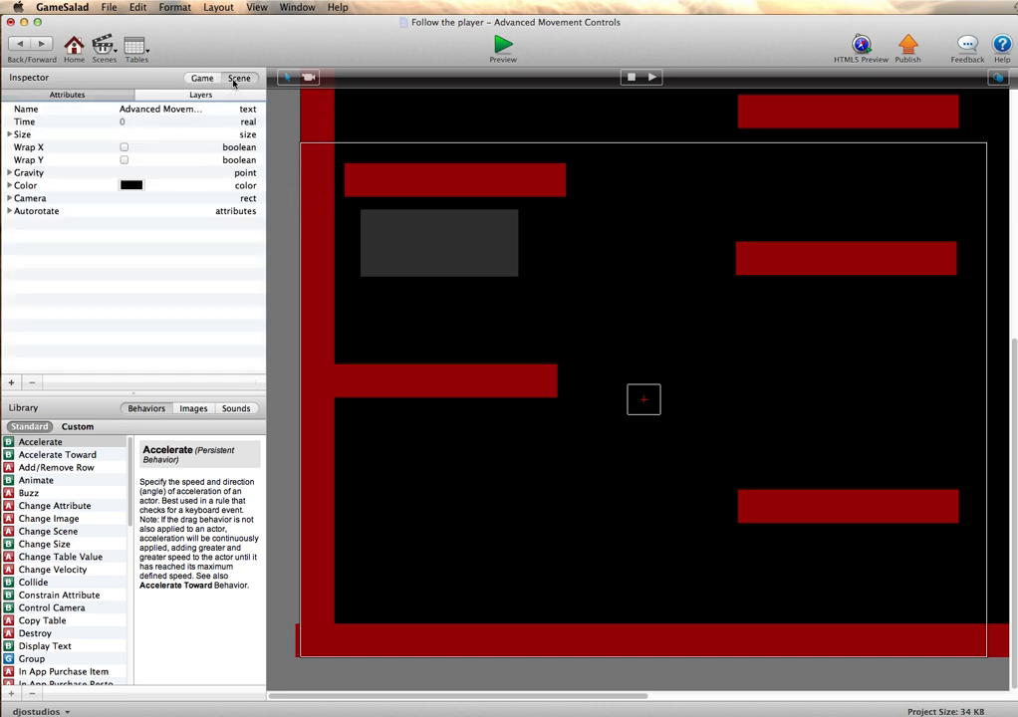
click(174, 98)
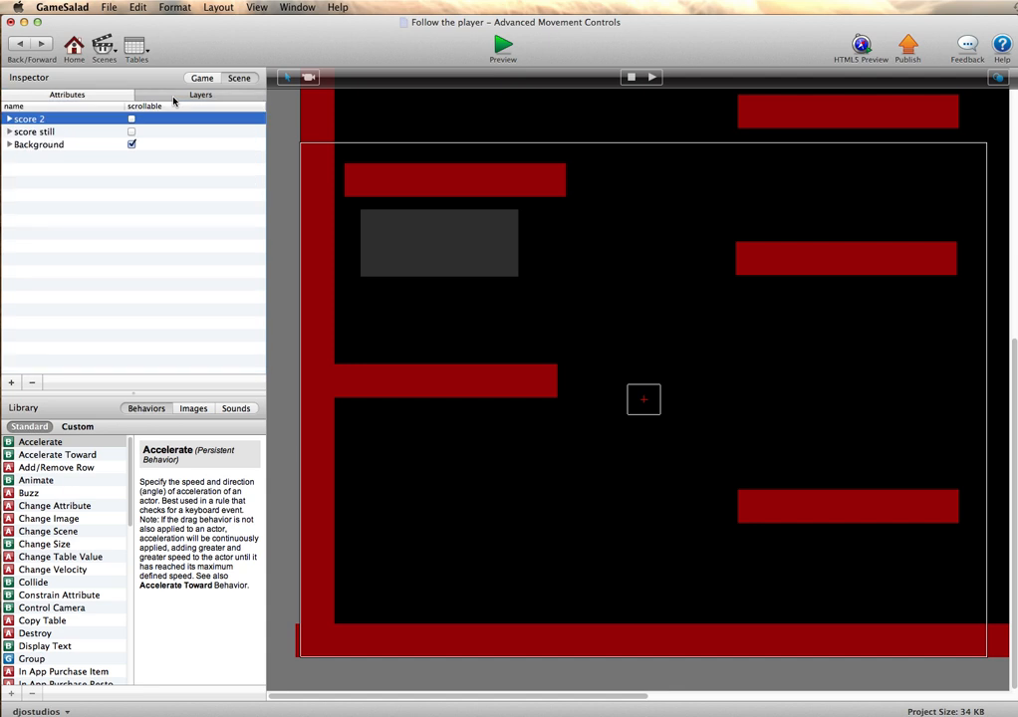
click(39, 145)
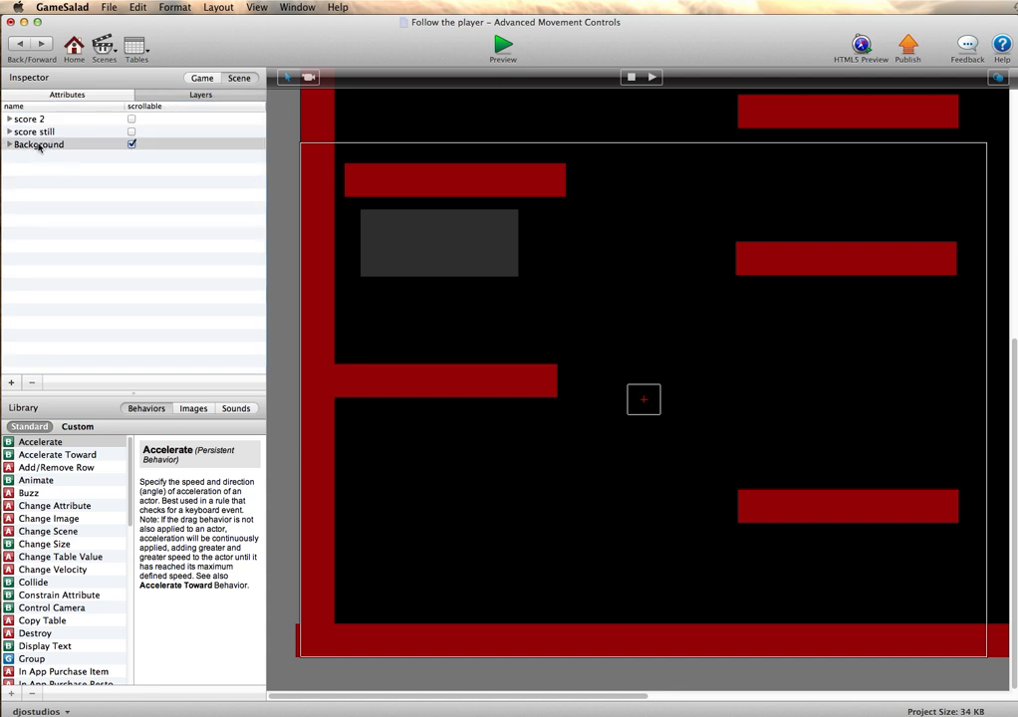
click(10, 145)
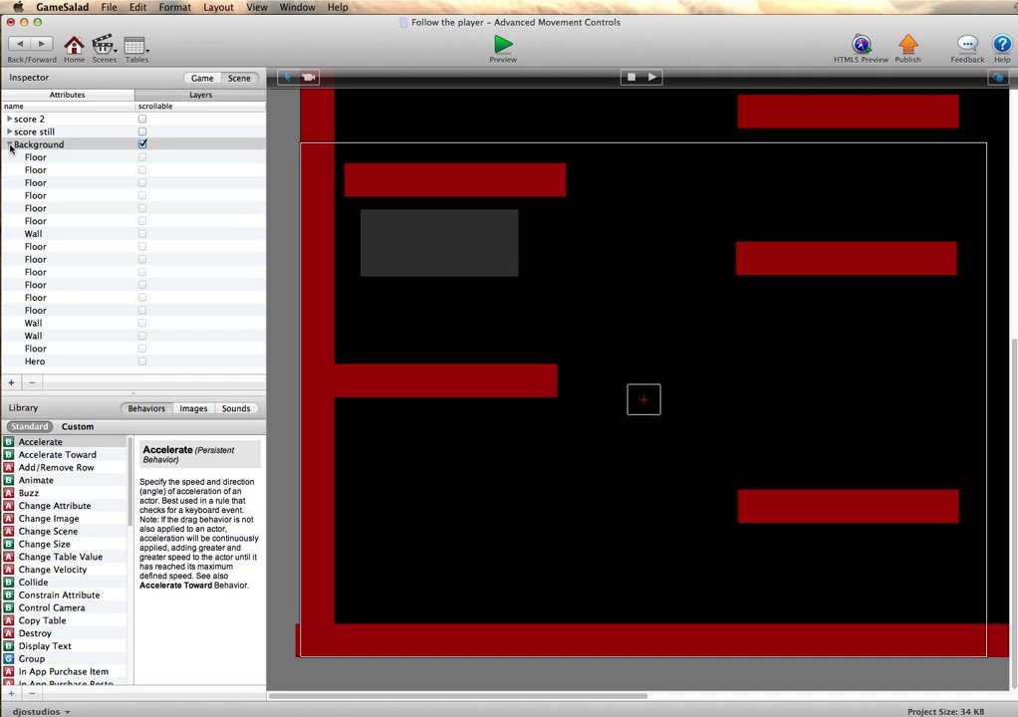
click(10, 146)
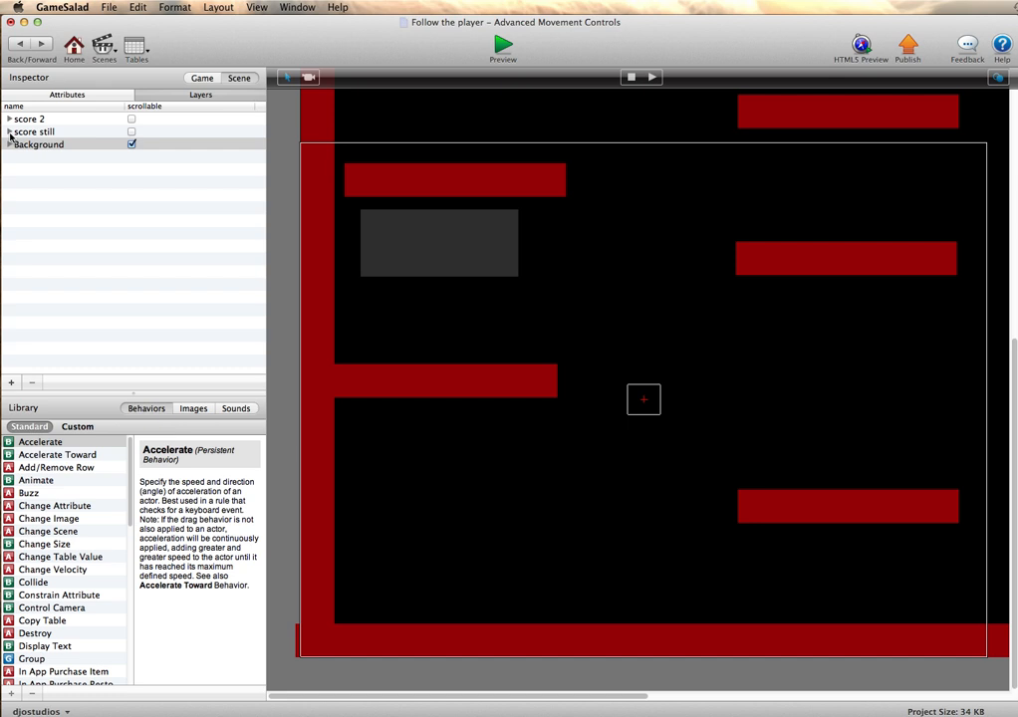
click(10, 132)
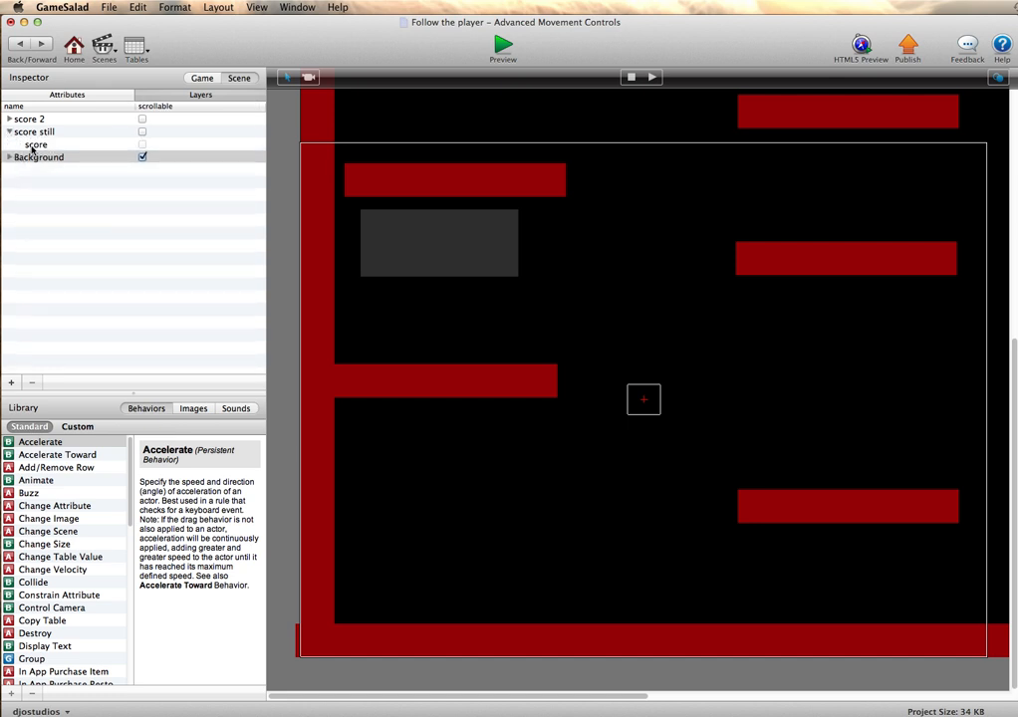
click(33, 146)
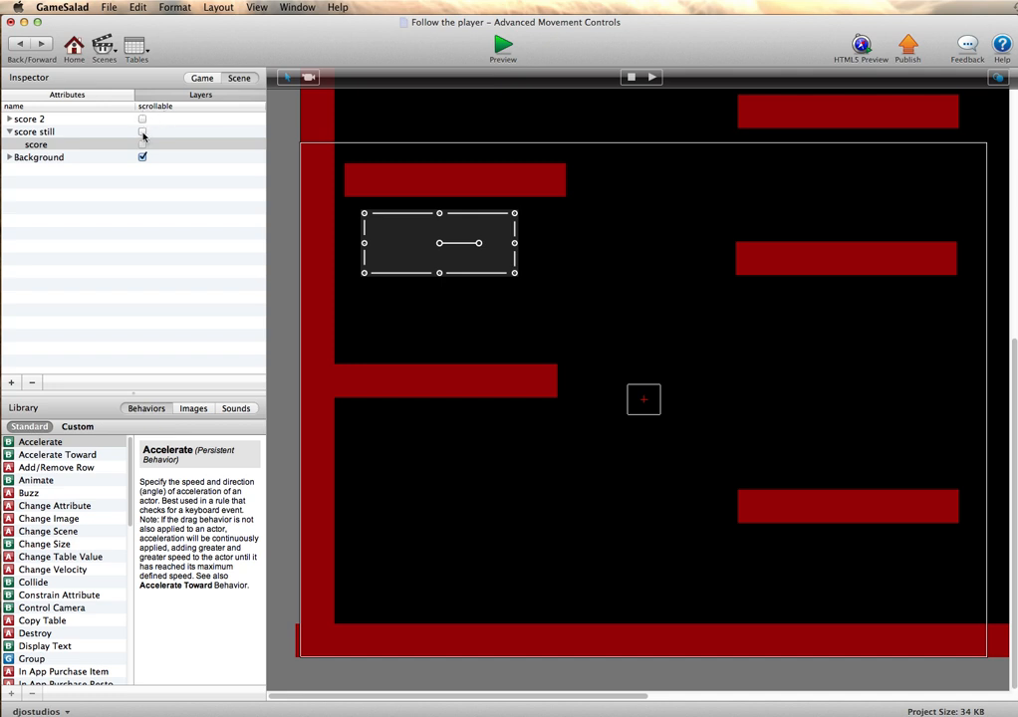
- Delete the score 2 layer and select the score actor in the score still layer
click(40, 119)
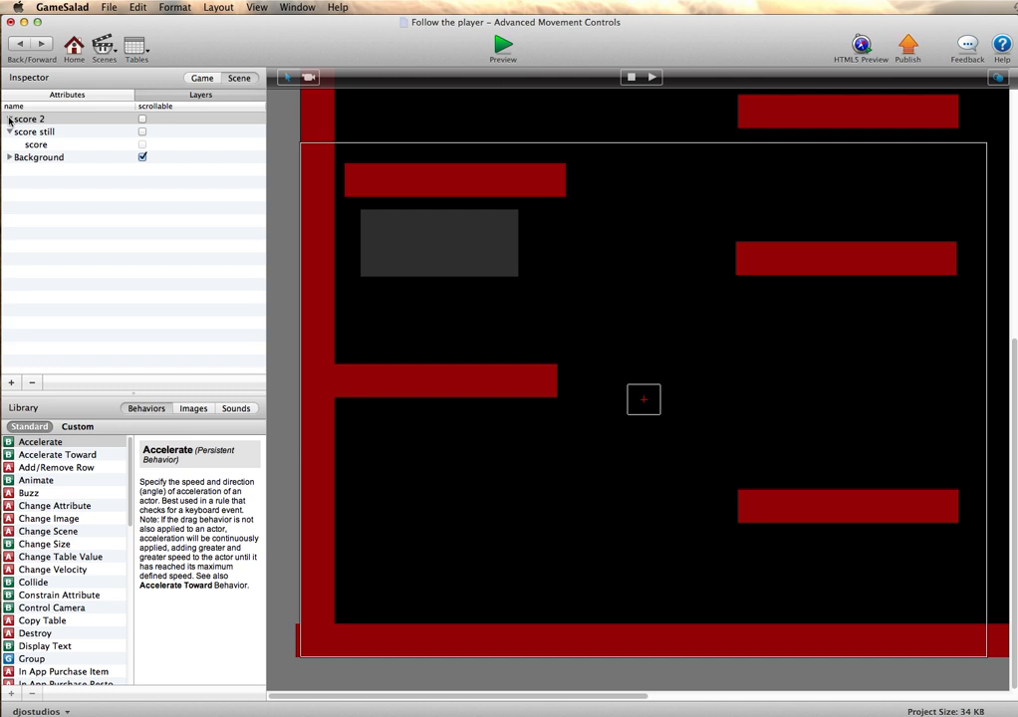
click(32, 118)
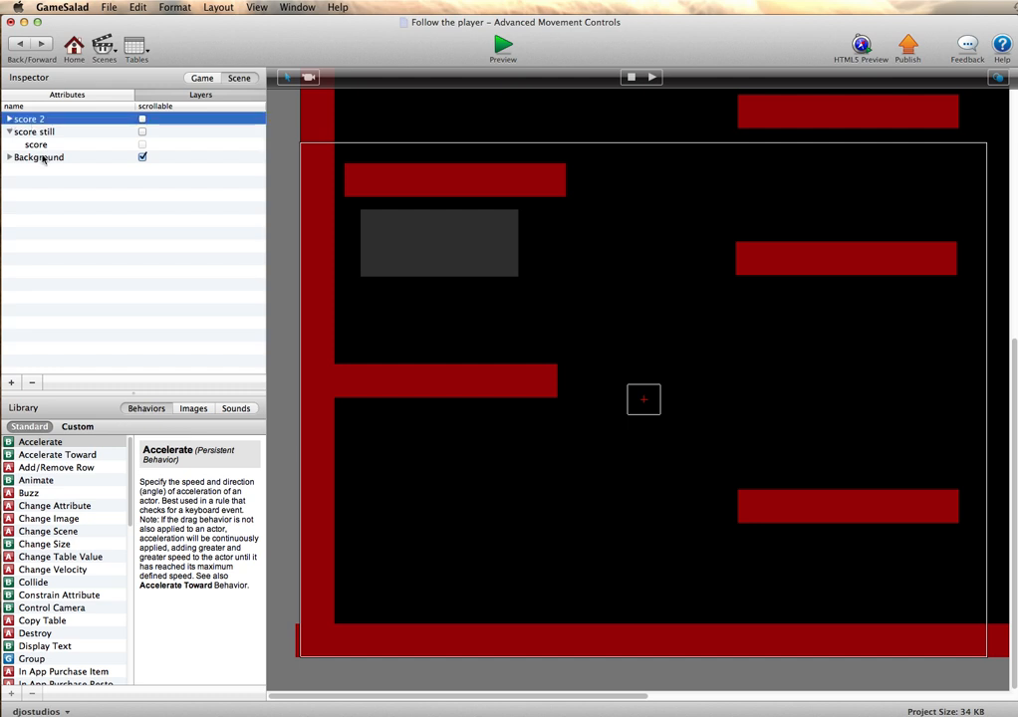
click(32, 383)
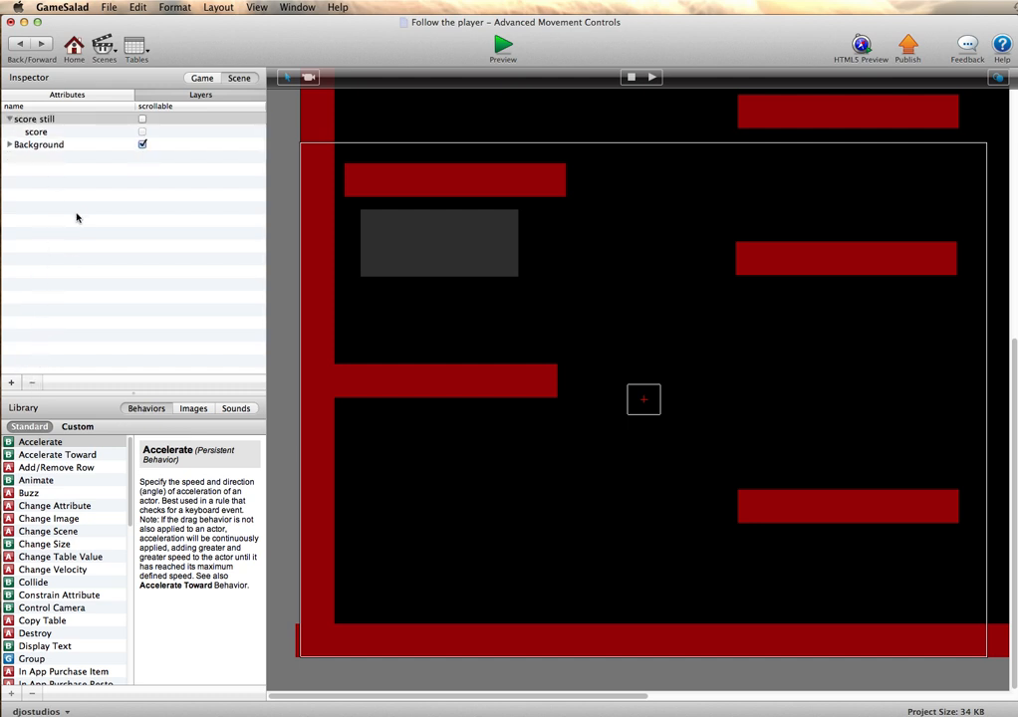
click(42, 120)
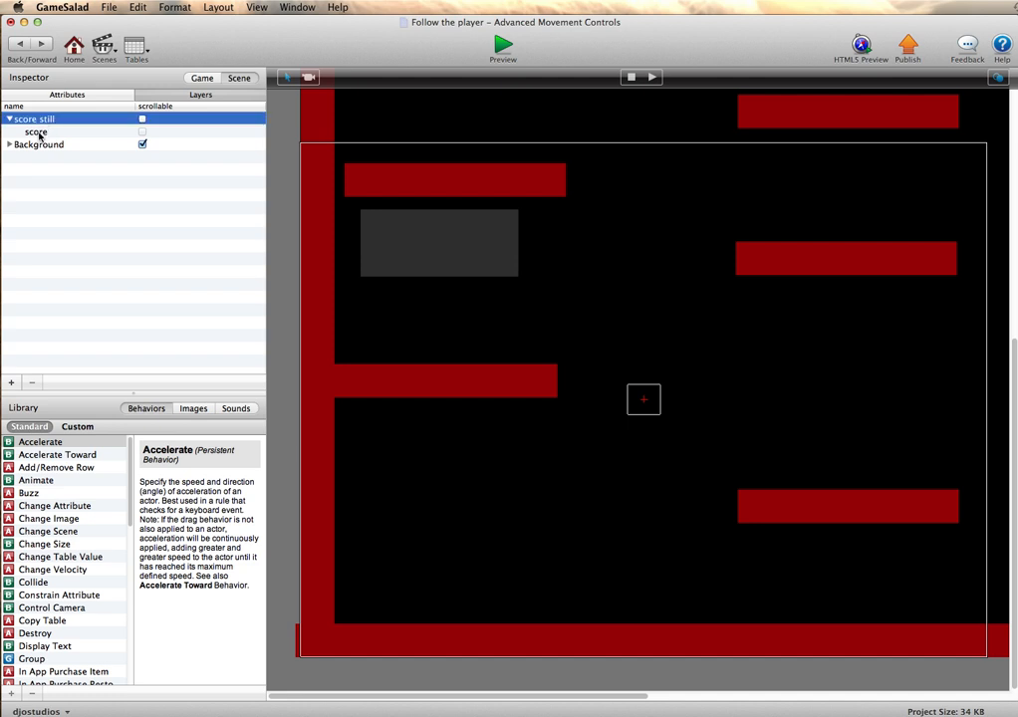
click(37, 132)
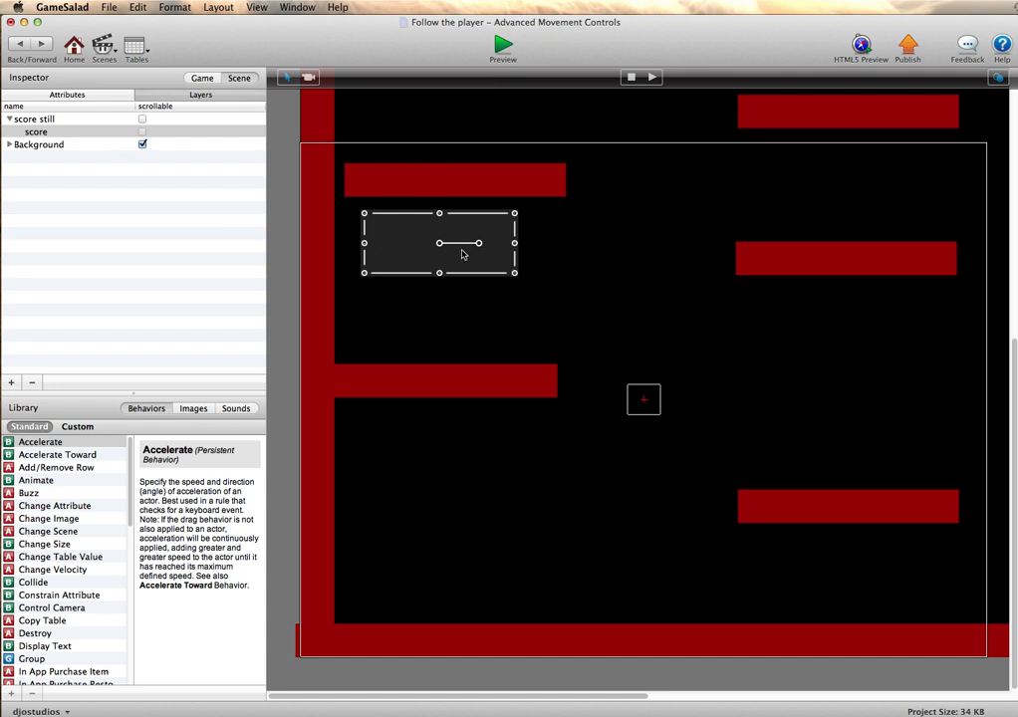
- Preview the scene, move the hero right and left to check the score display, and return to the scene editor
click(504, 48)
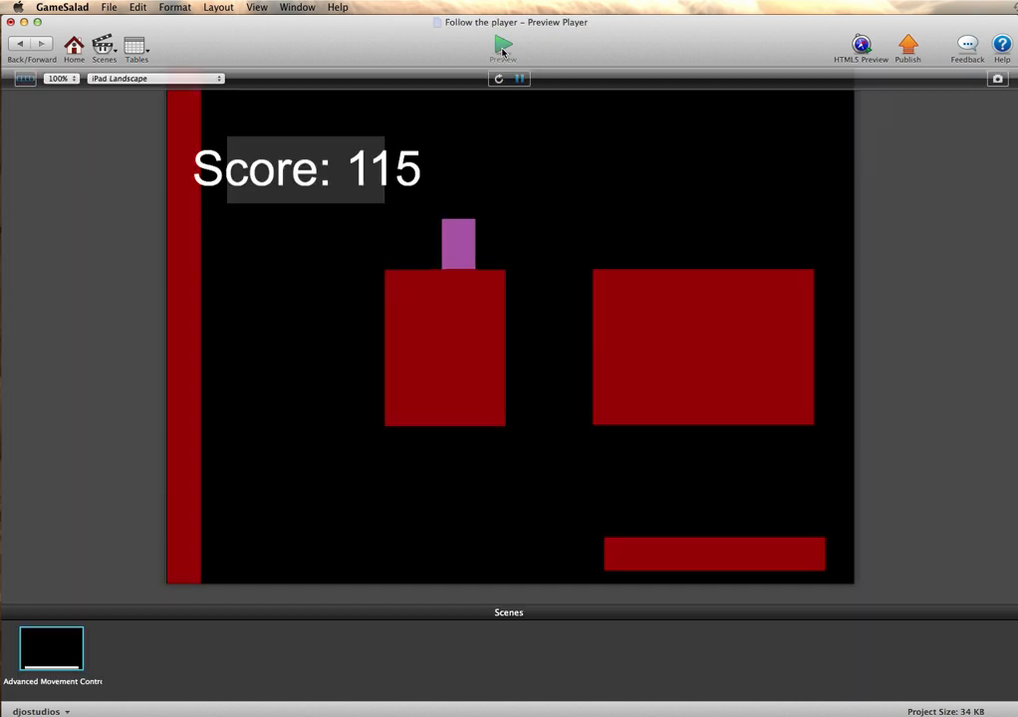
key(Right)
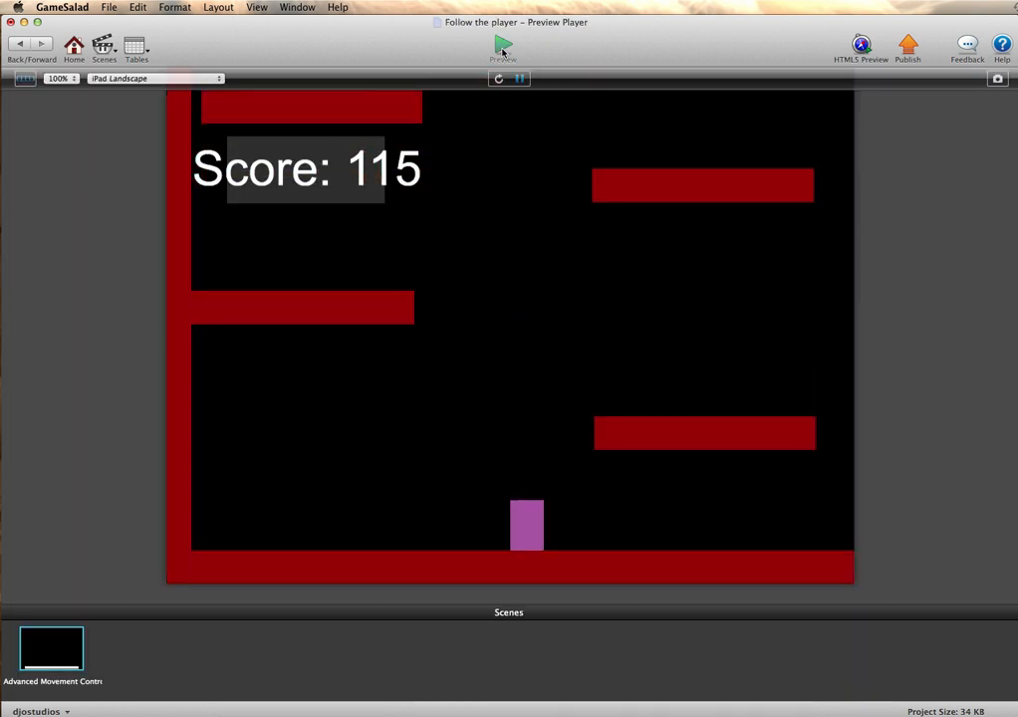
key(Right)
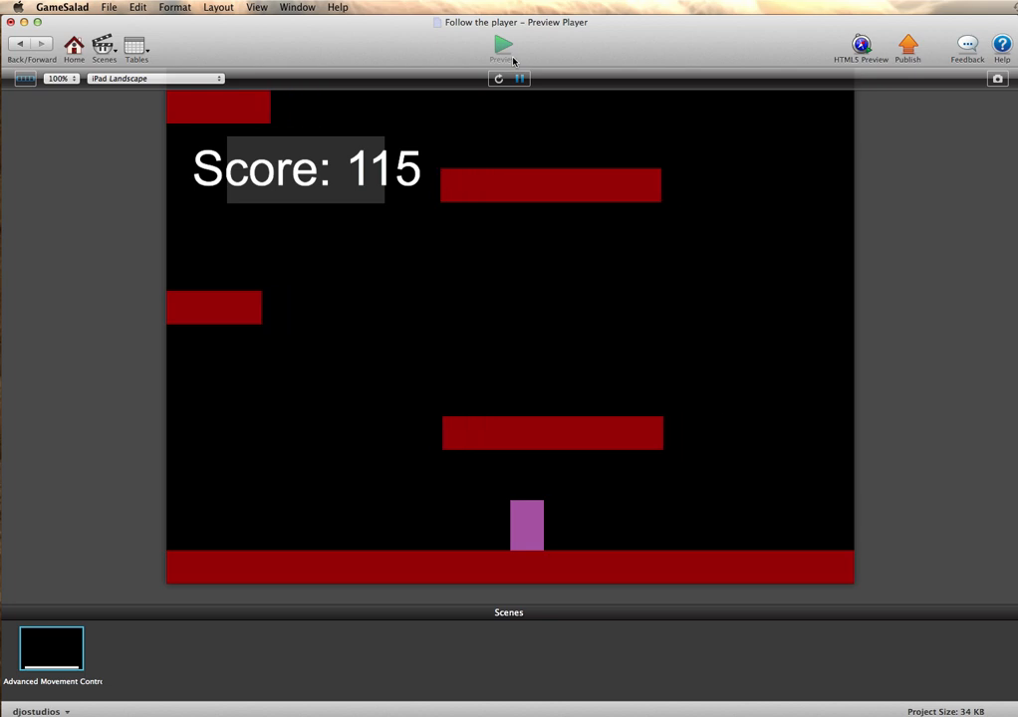
key(Left)
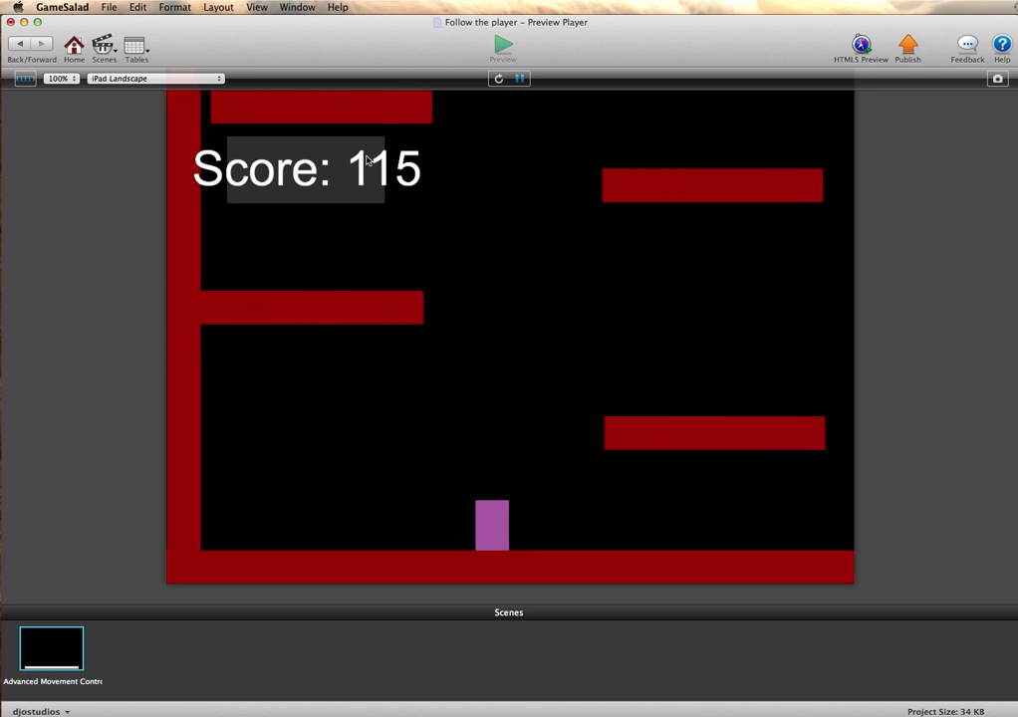
key(Right)
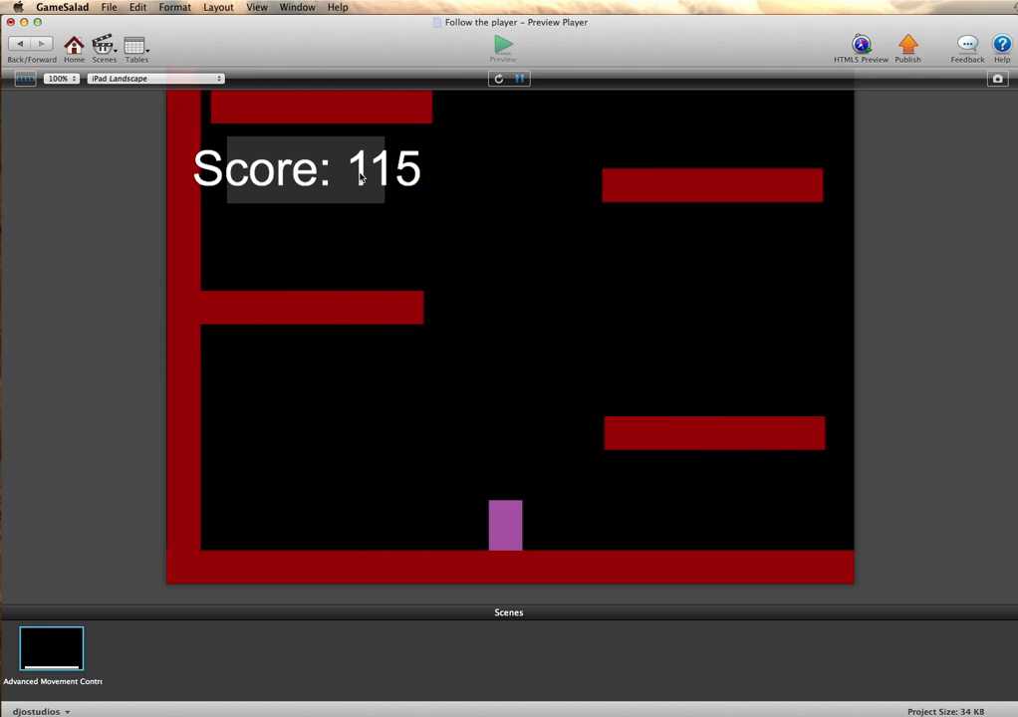
click(21, 46)
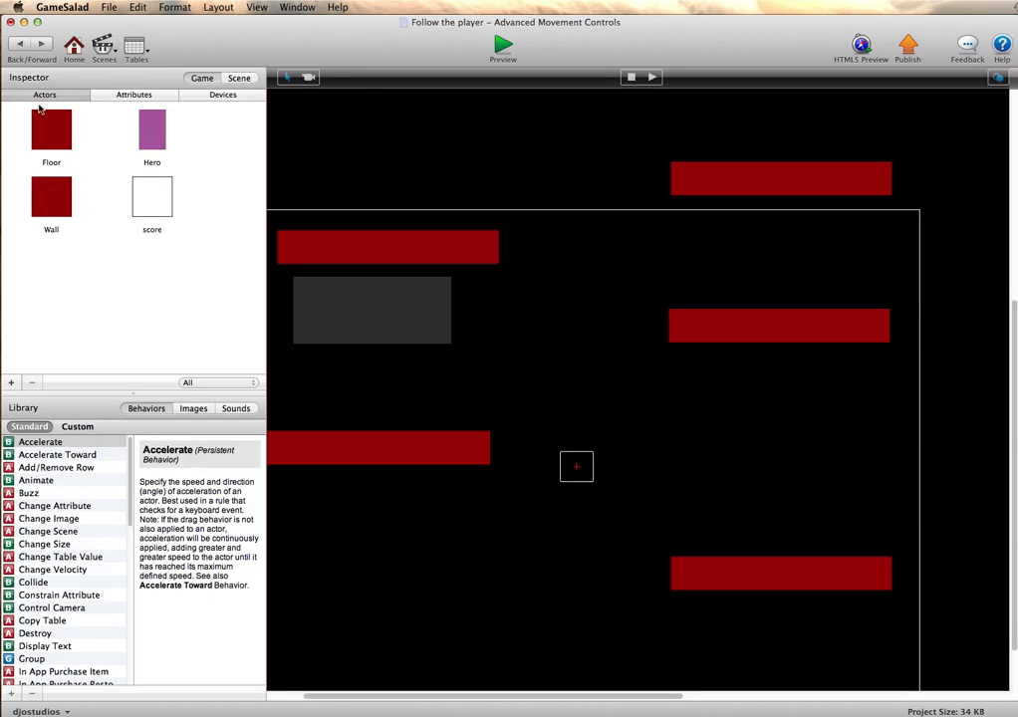
- Add a new layer to the scene between the score still and Background layers
click(141, 208)
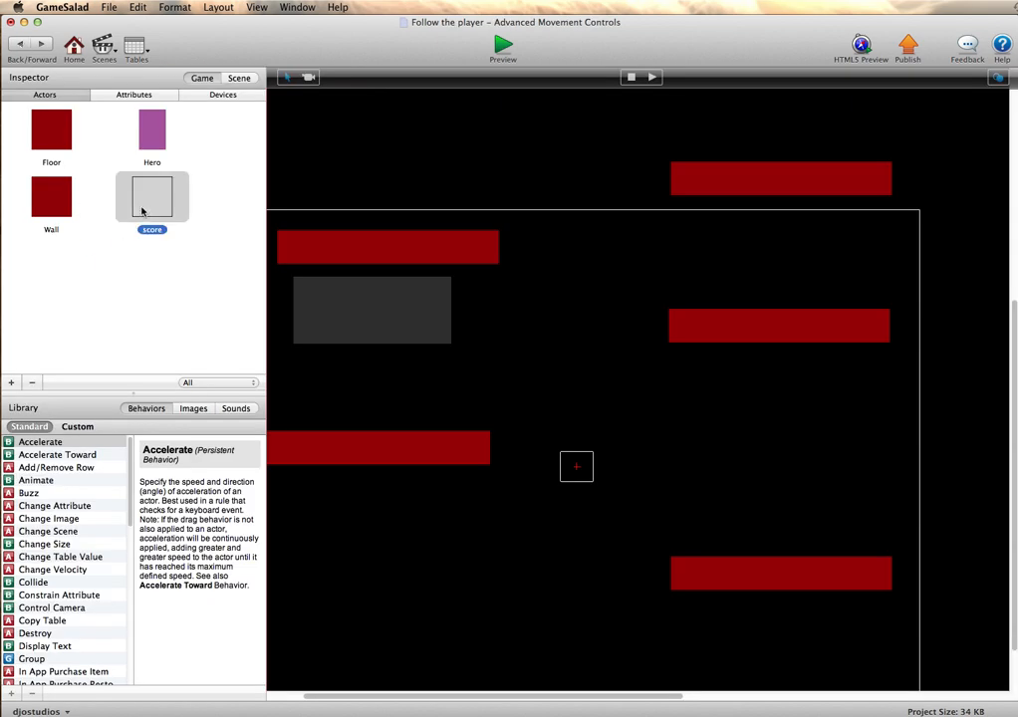
click(145, 273)
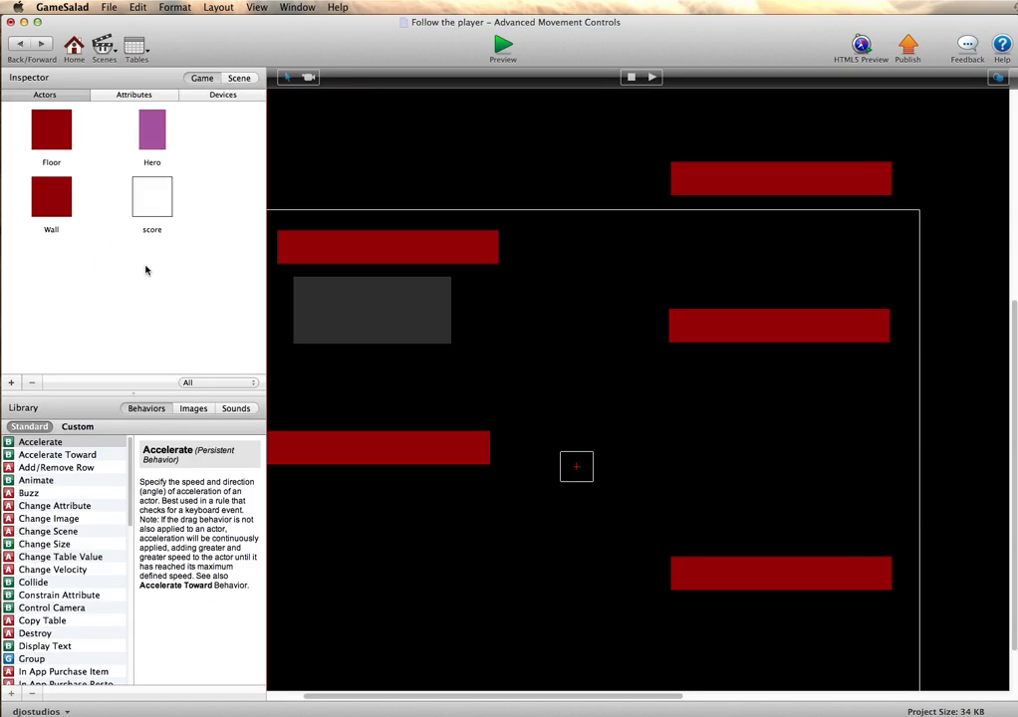
click(238, 79)
click(204, 95)
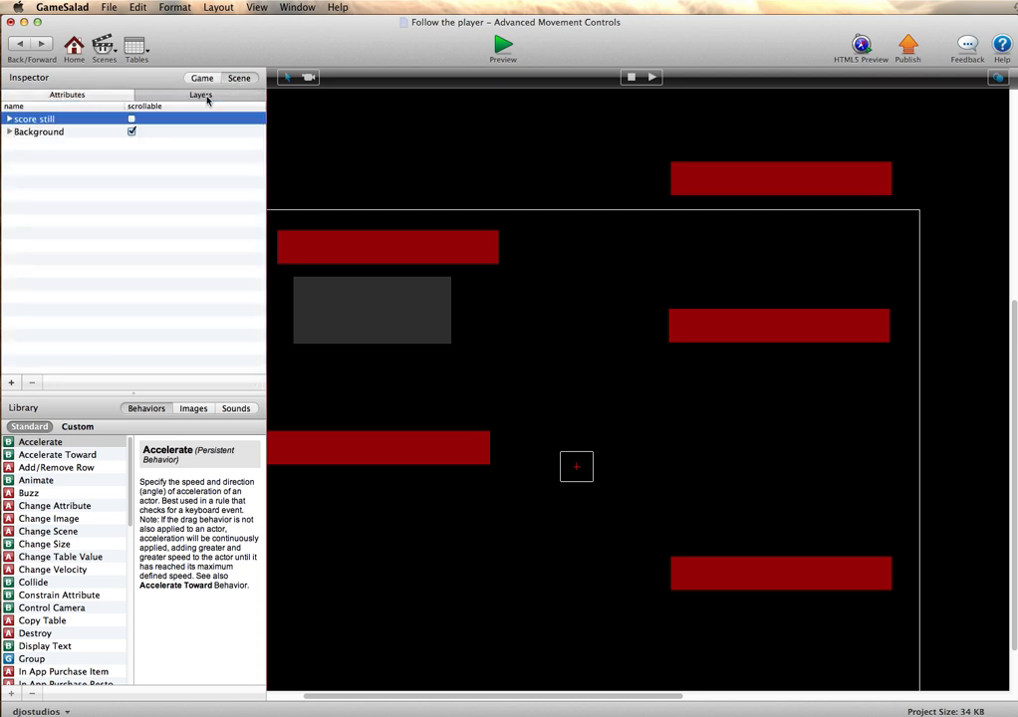
click(12, 383)
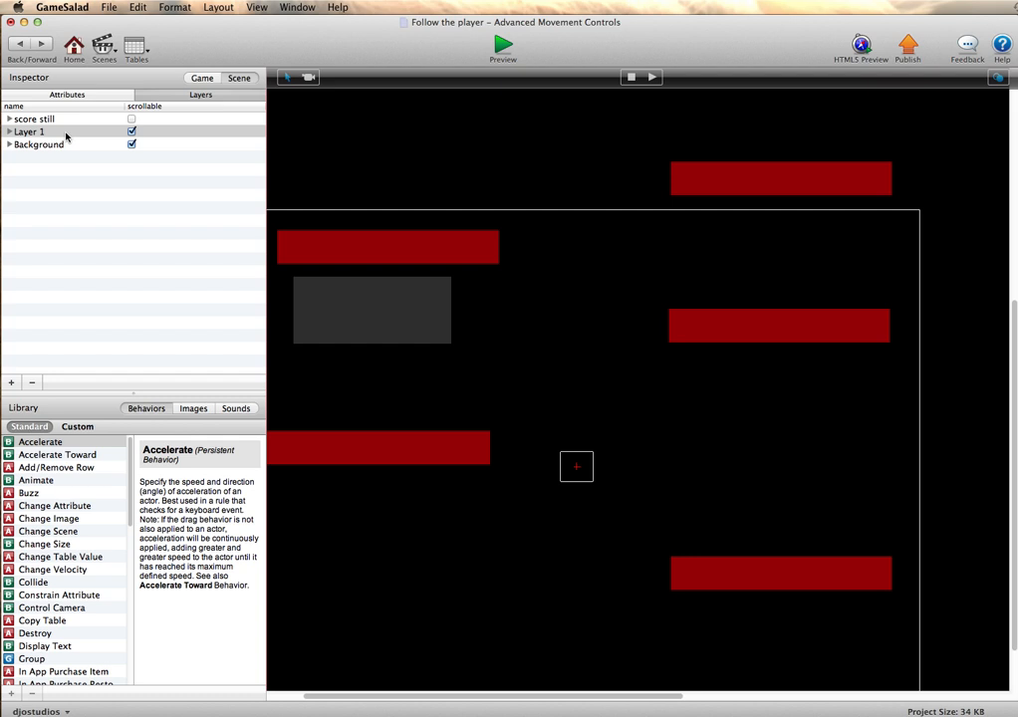
- Place a second score actor in the scene just below the existing score box, widen it, and align it beneath that box
click(197, 79)
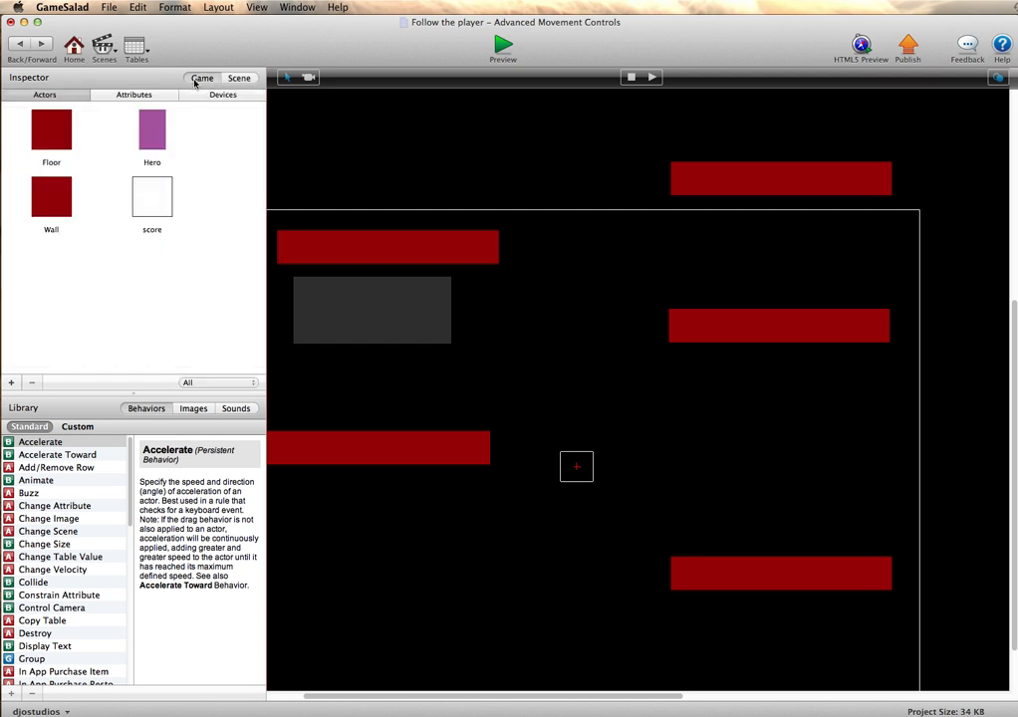
drag(153, 210, 353, 420)
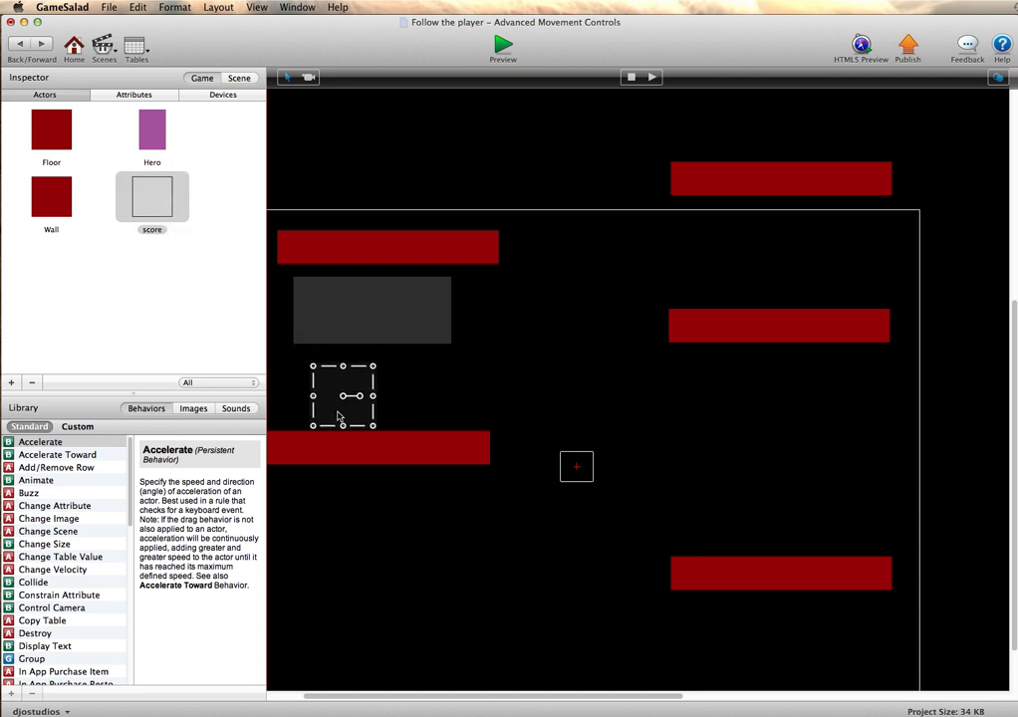
drag(374, 397, 490, 398)
drag(368, 400, 349, 396)
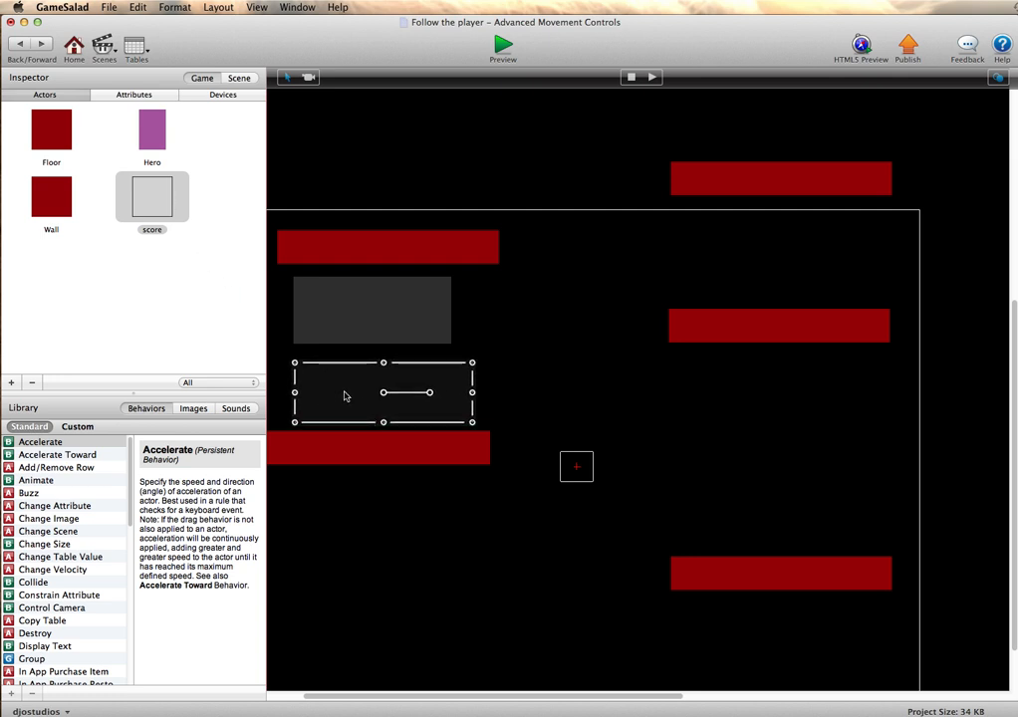
- Inspect the score actor prototype's Display Text behavior and colour opacity, and return to the second score actor in the scene
double_click(160, 209)
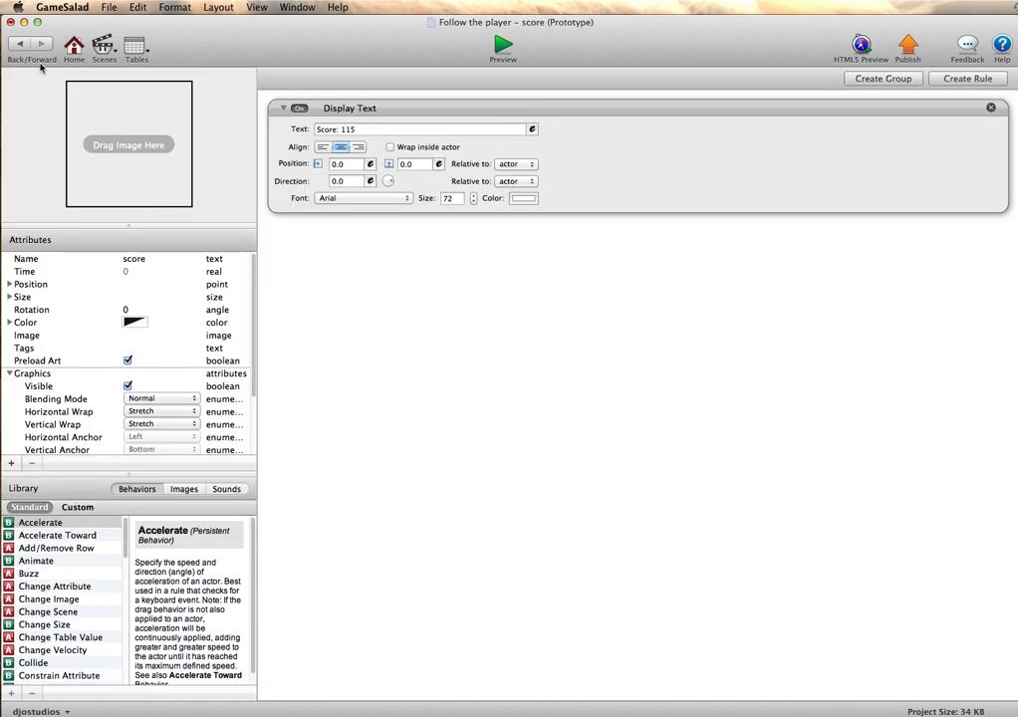
click(13, 47)
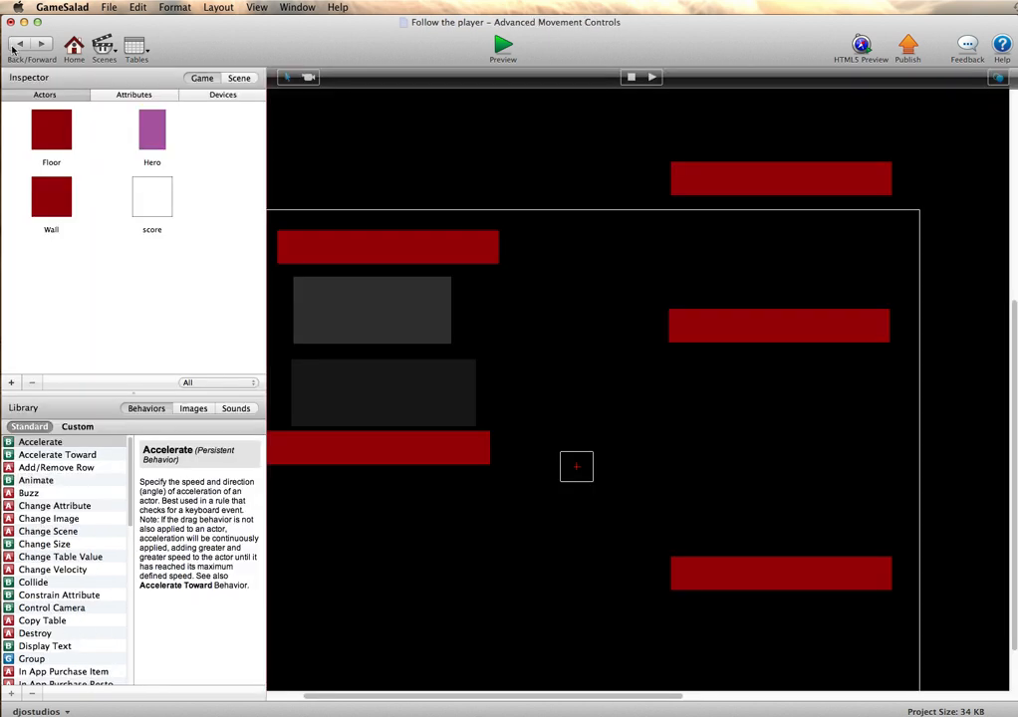
click(335, 389)
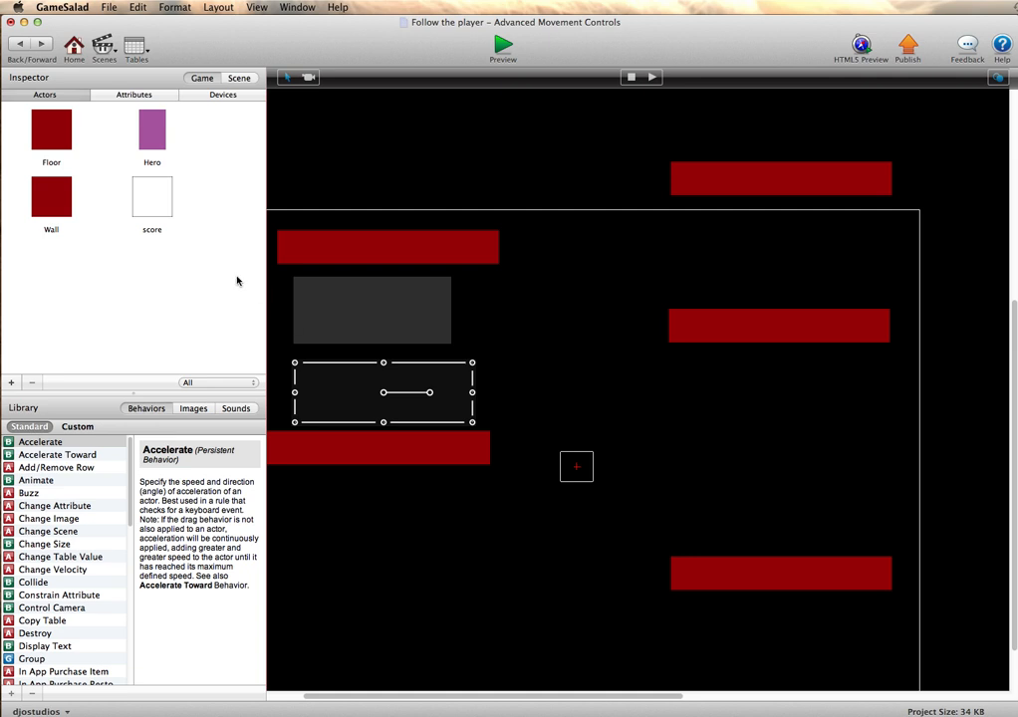
double_click(160, 213)
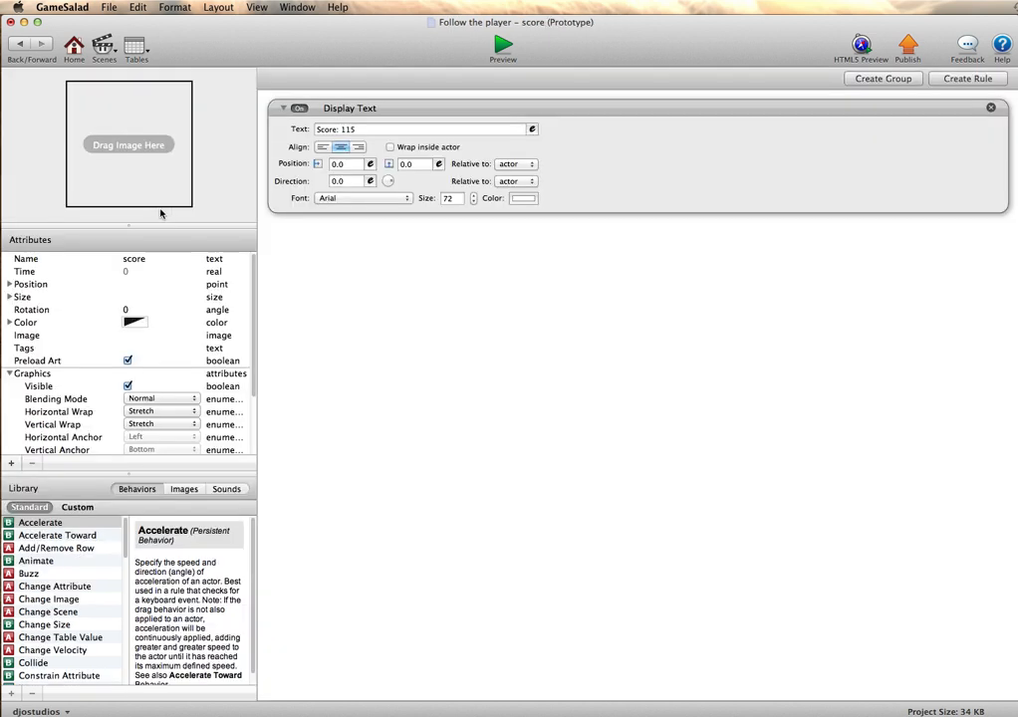
click(132, 323)
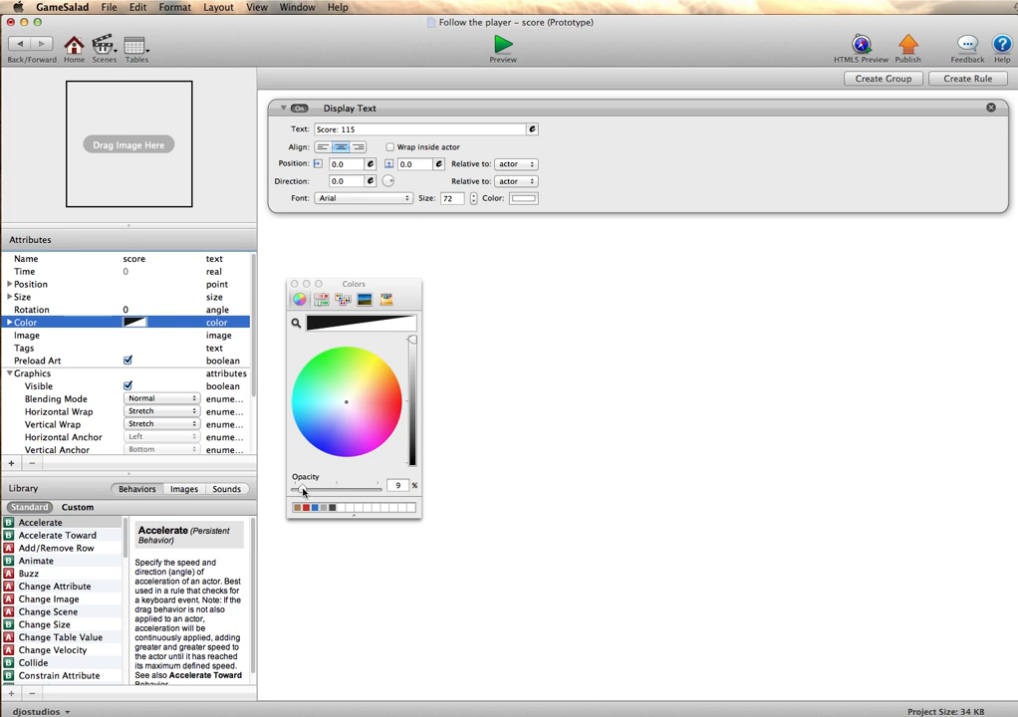
click(21, 46)
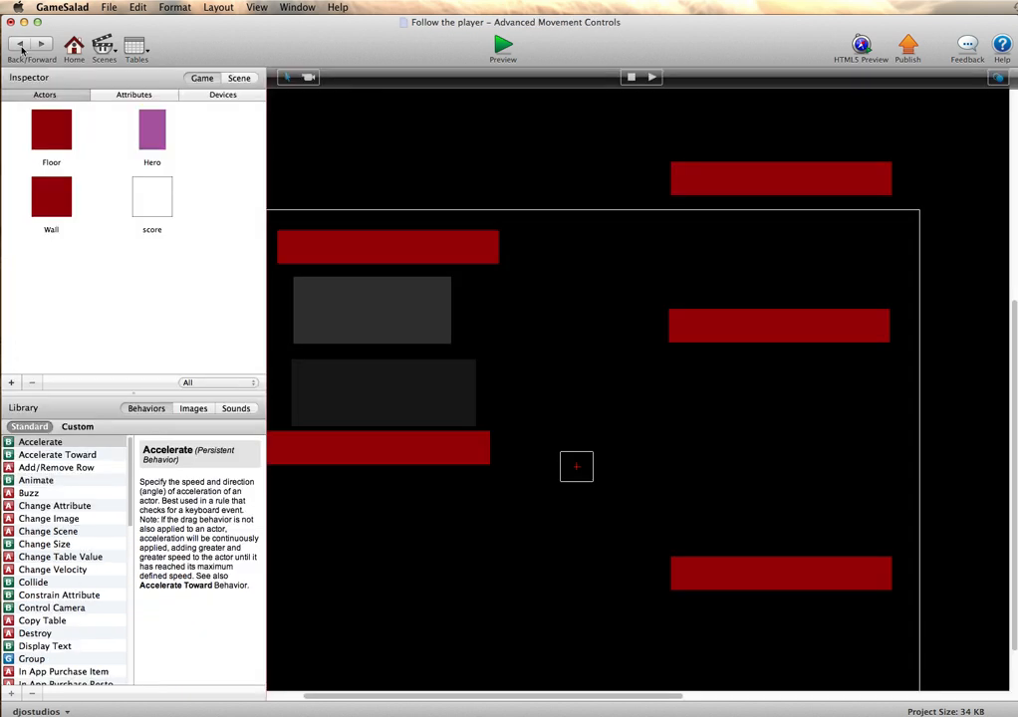
click(391, 394)
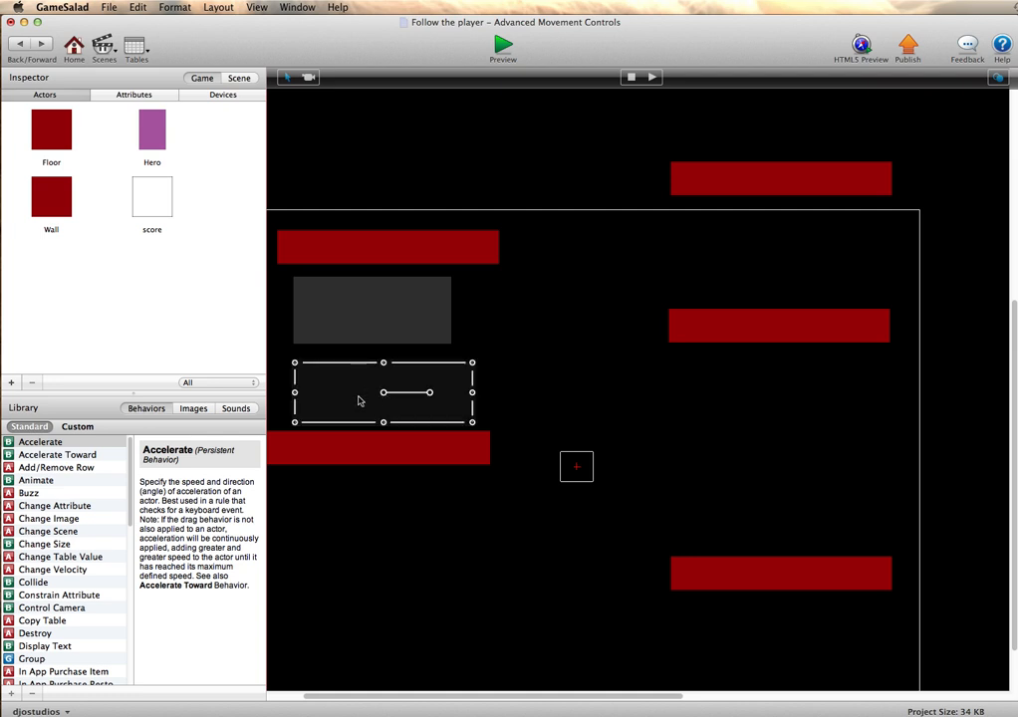
- Set the score prototype's colour opacity to 26% and return to the scene editor
double_click(359, 399)
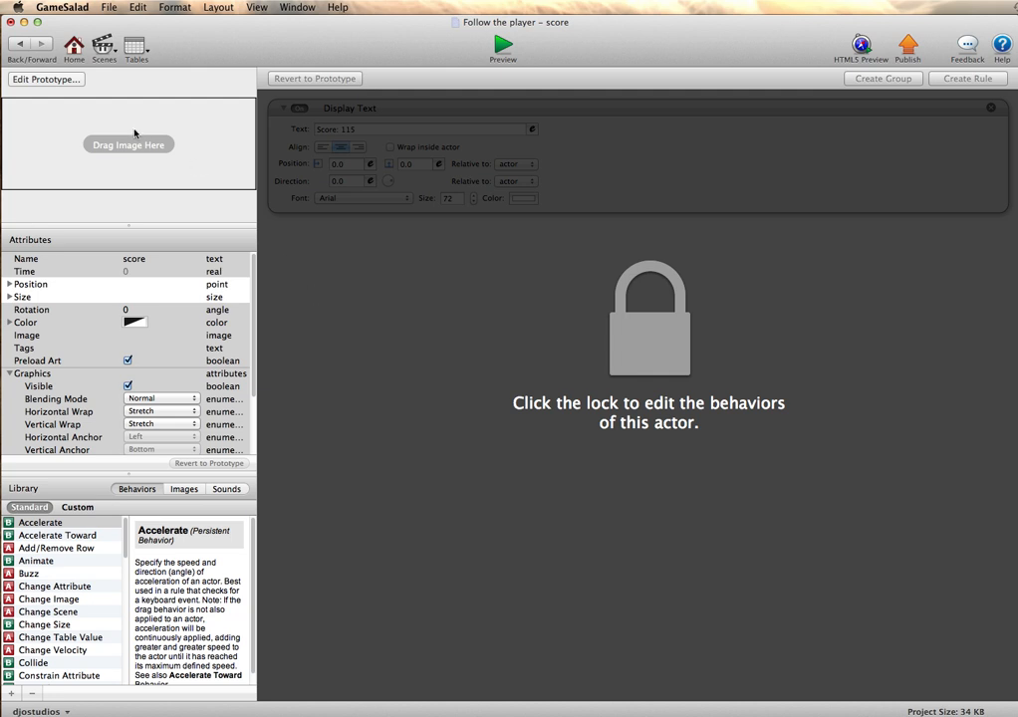
click(44, 79)
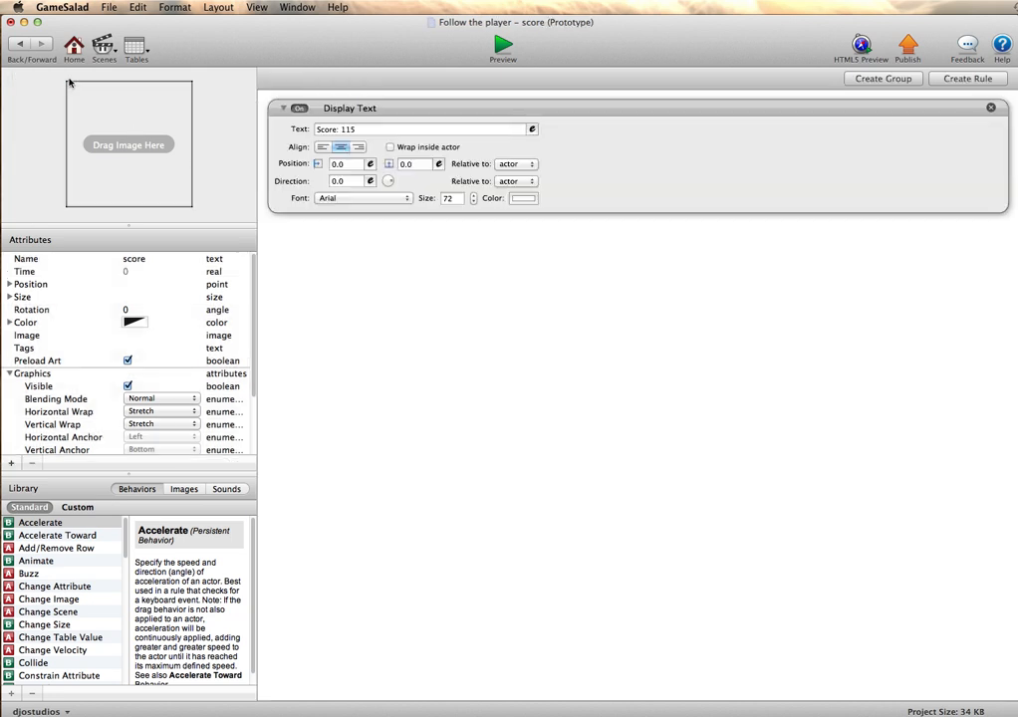
click(135, 322)
drag(310, 493, 315, 494)
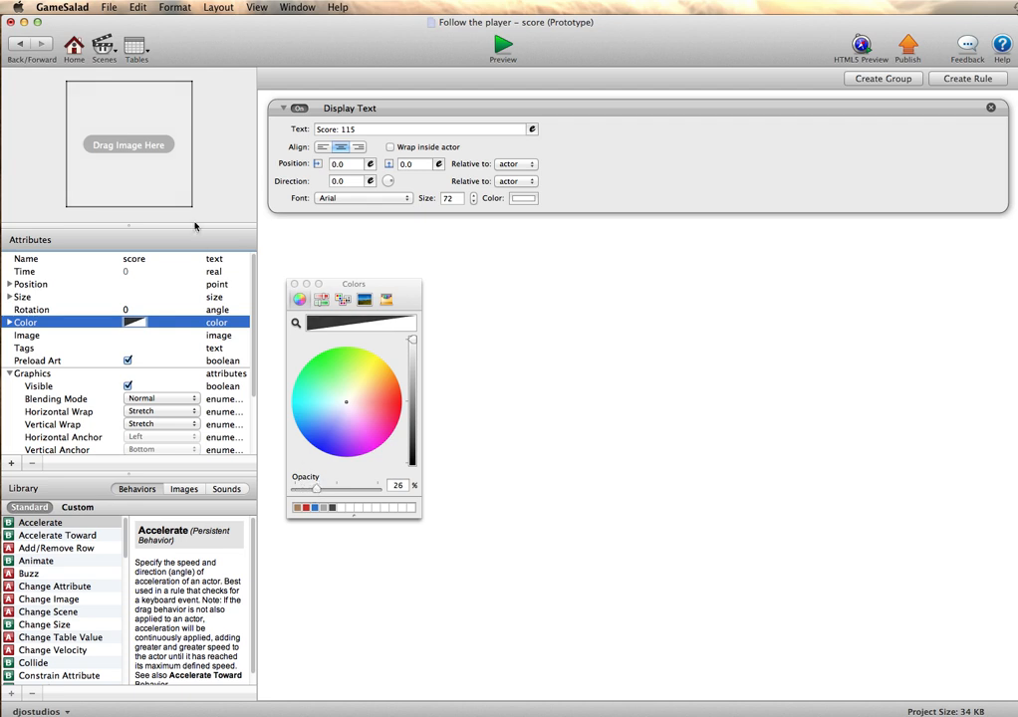
click(18, 46)
click(18, 46)
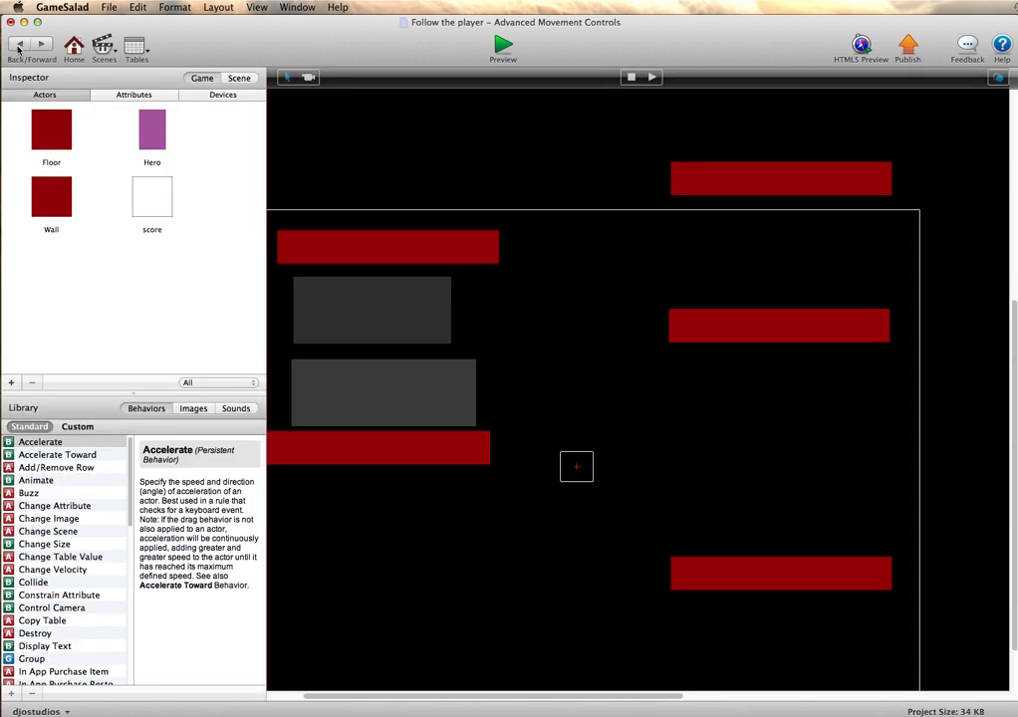
- Select the new score actor, check which layer holds it in the scene's layer list, and select Layer 1
click(341, 407)
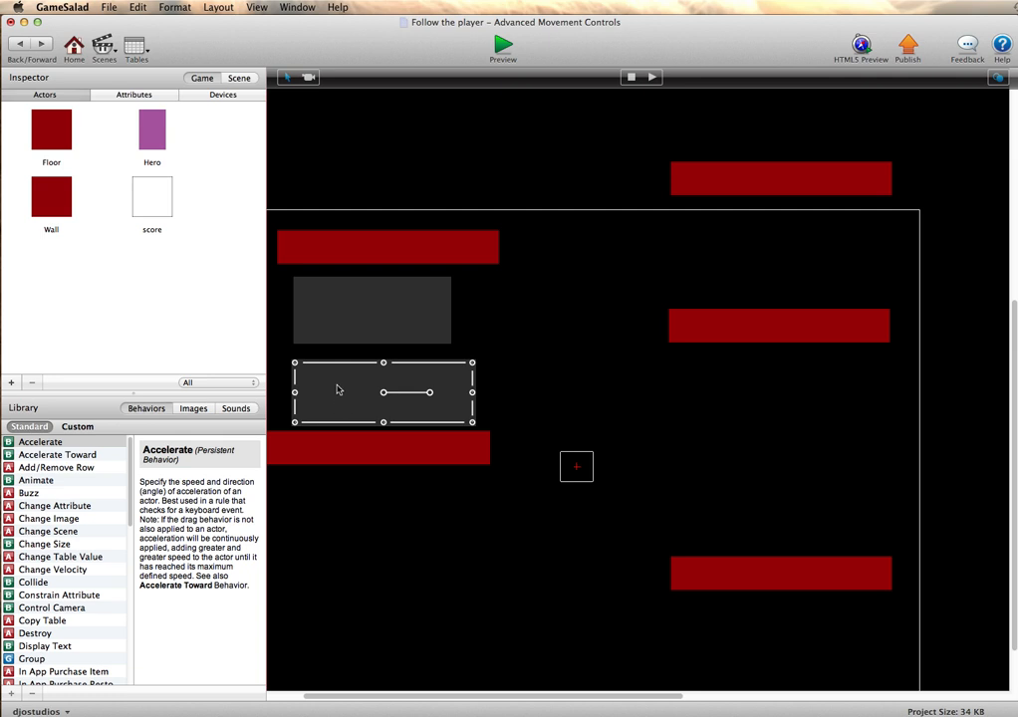
click(239, 78)
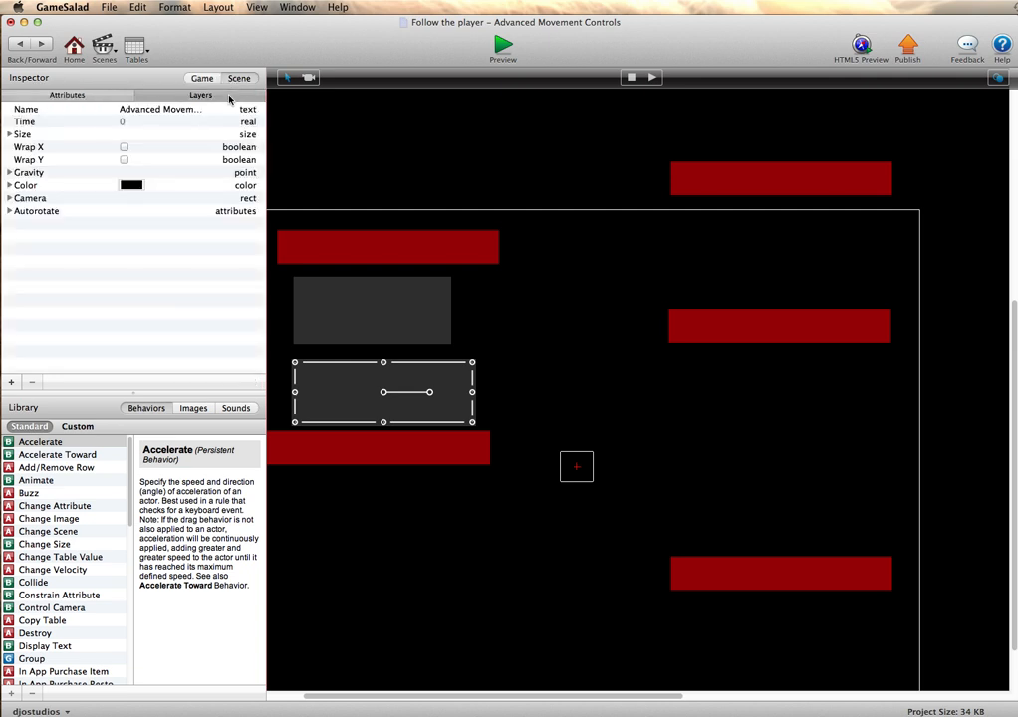
click(229, 94)
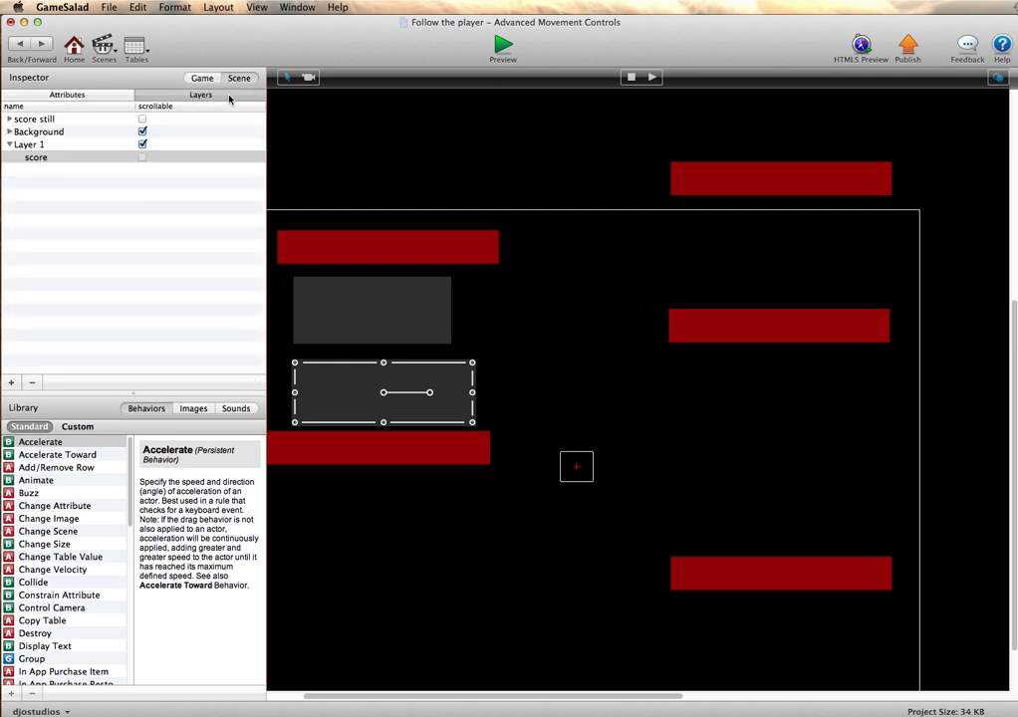
click(30, 147)
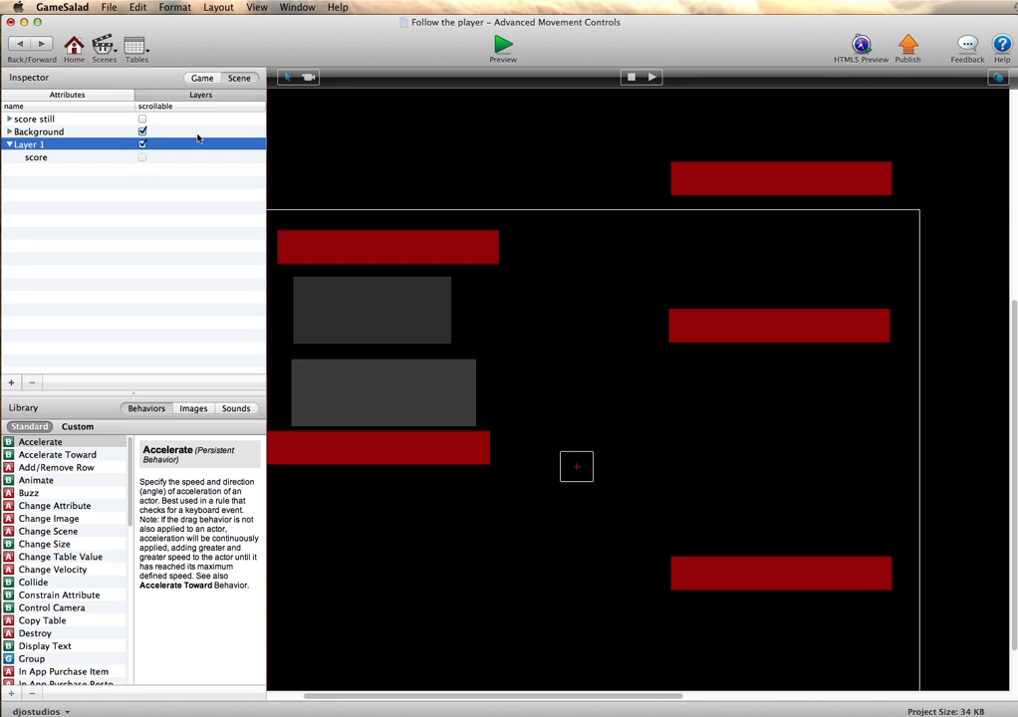
- Preview the scene, move the hero right and left to compare the two score displays, and return to the scene editor
click(495, 48)
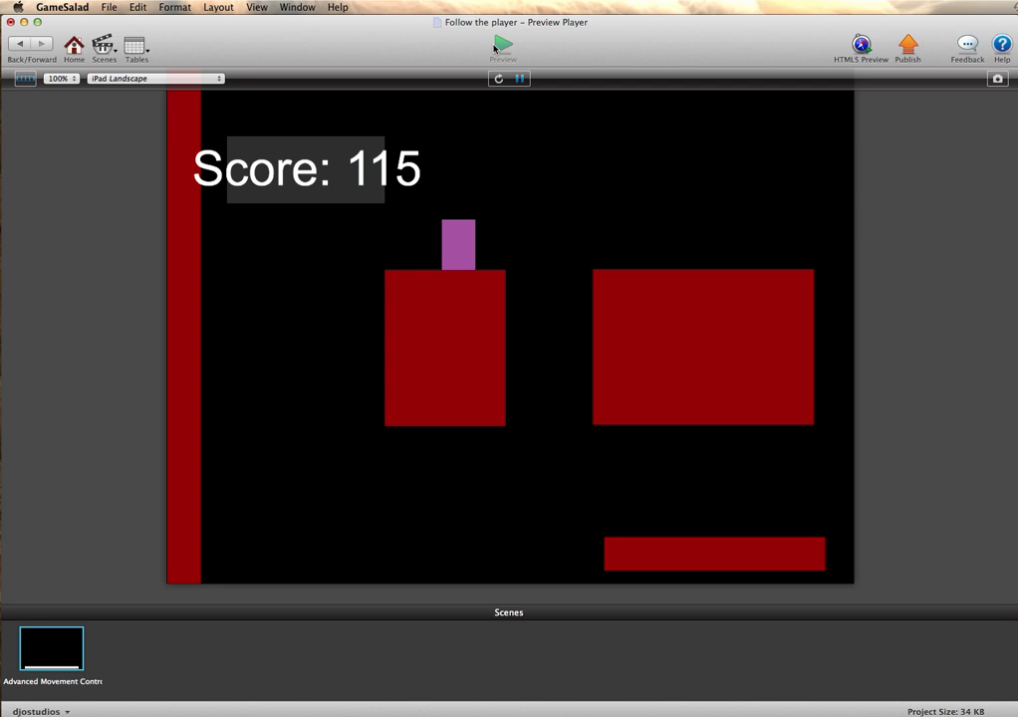
key(Right)
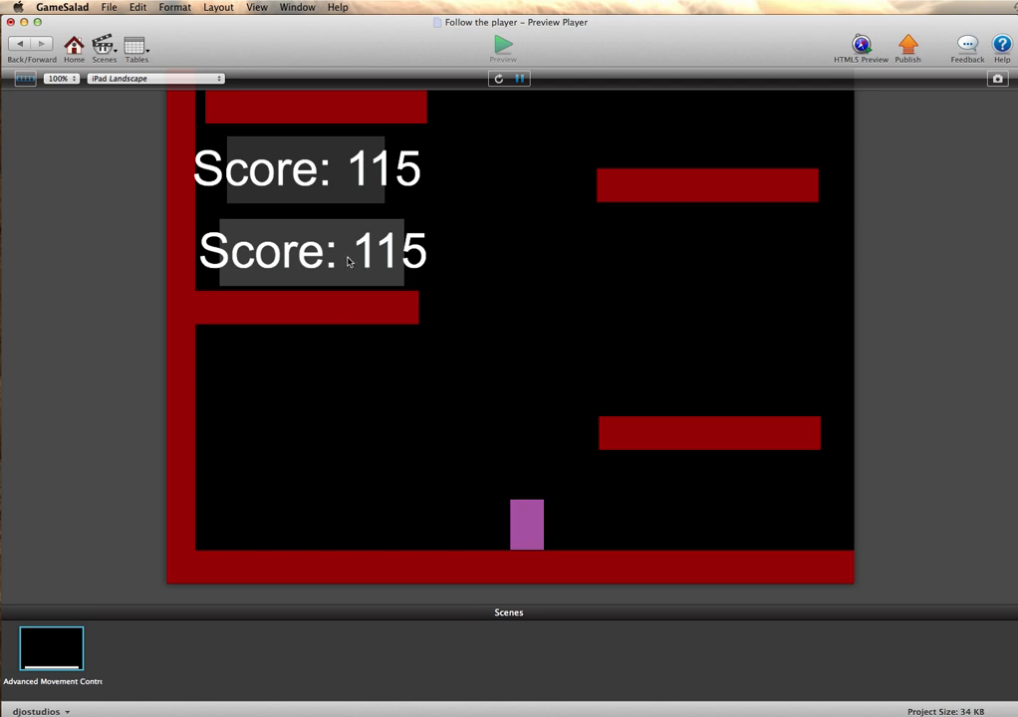
key(Left)
key(Right)
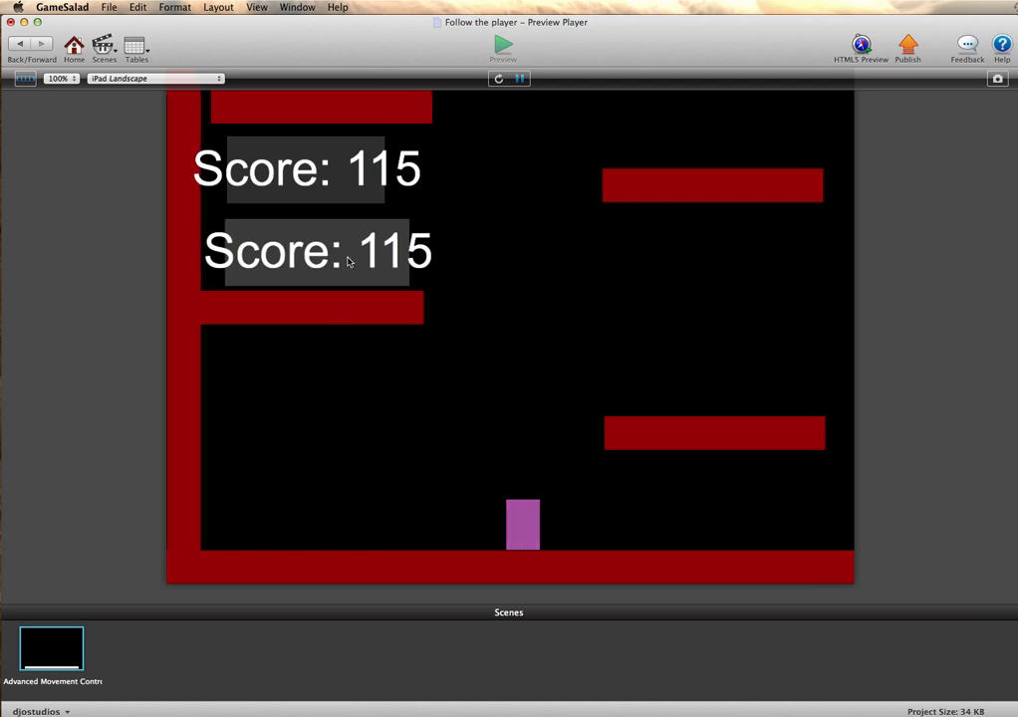
key(Right)
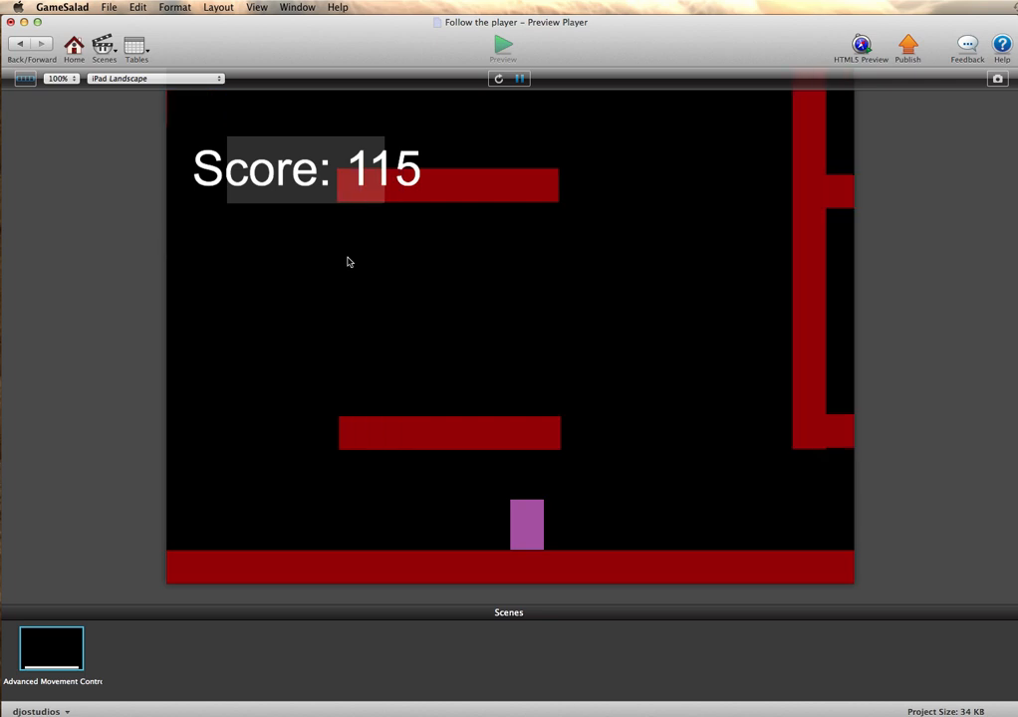
key(Left)
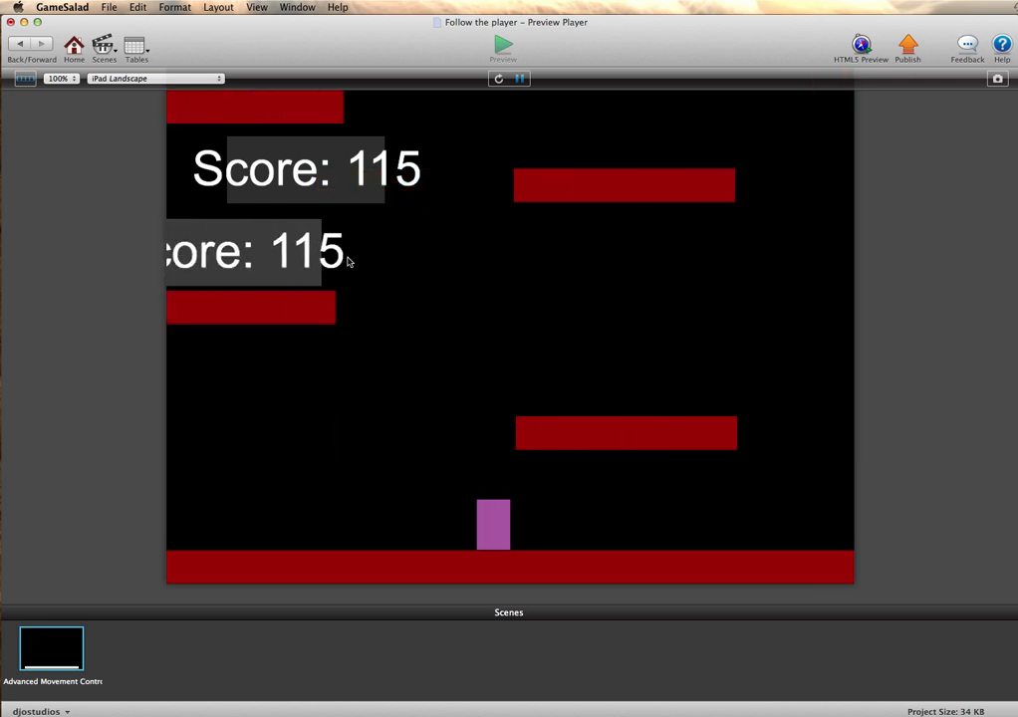
key(Left)
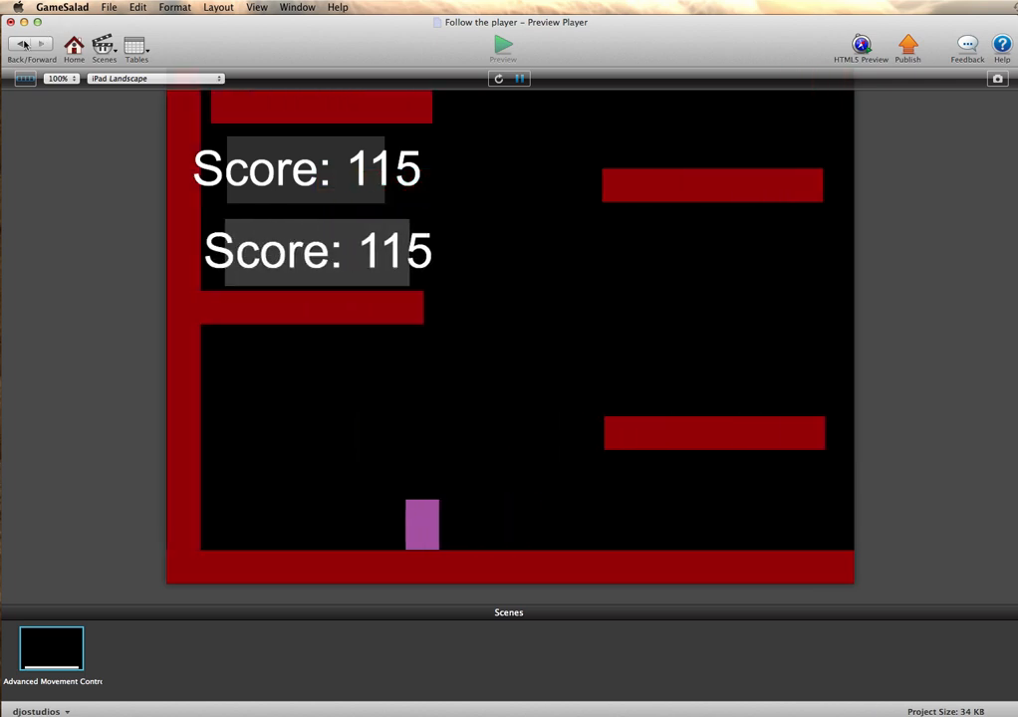
click(23, 44)
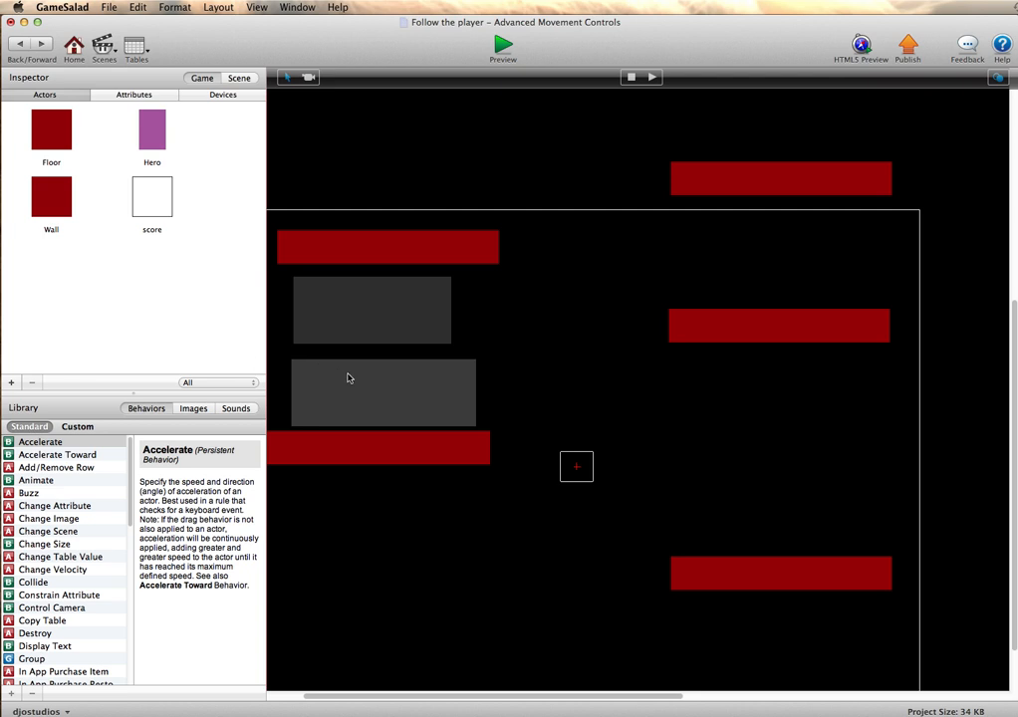
- Make Layer 1 non-scrollable in the scene's layer list
click(240, 79)
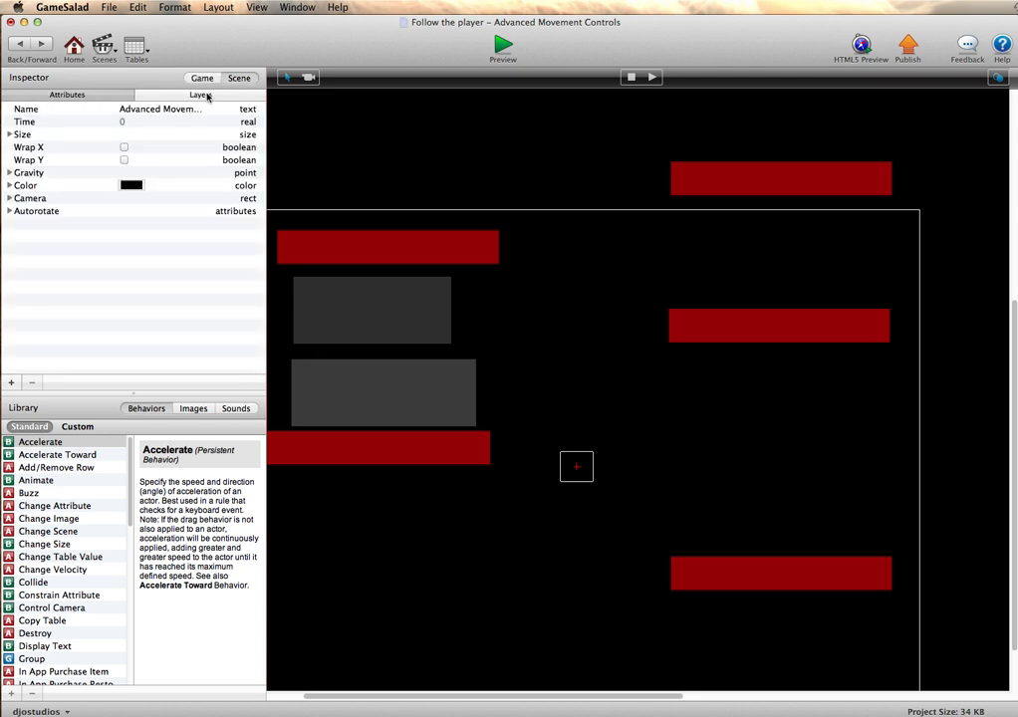
click(202, 95)
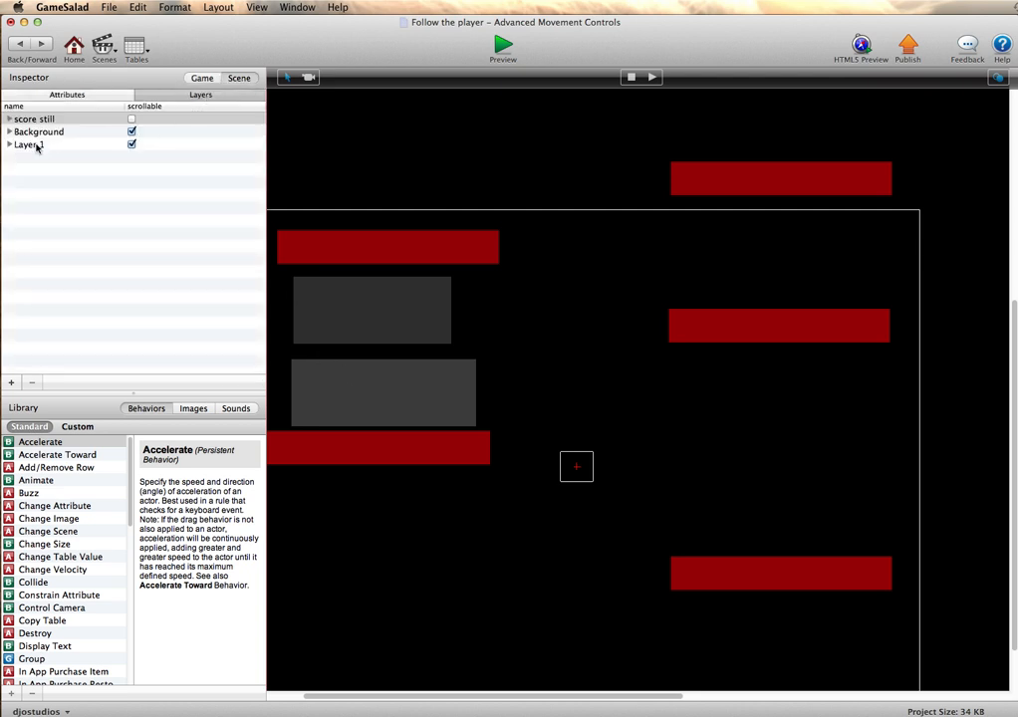
click(132, 144)
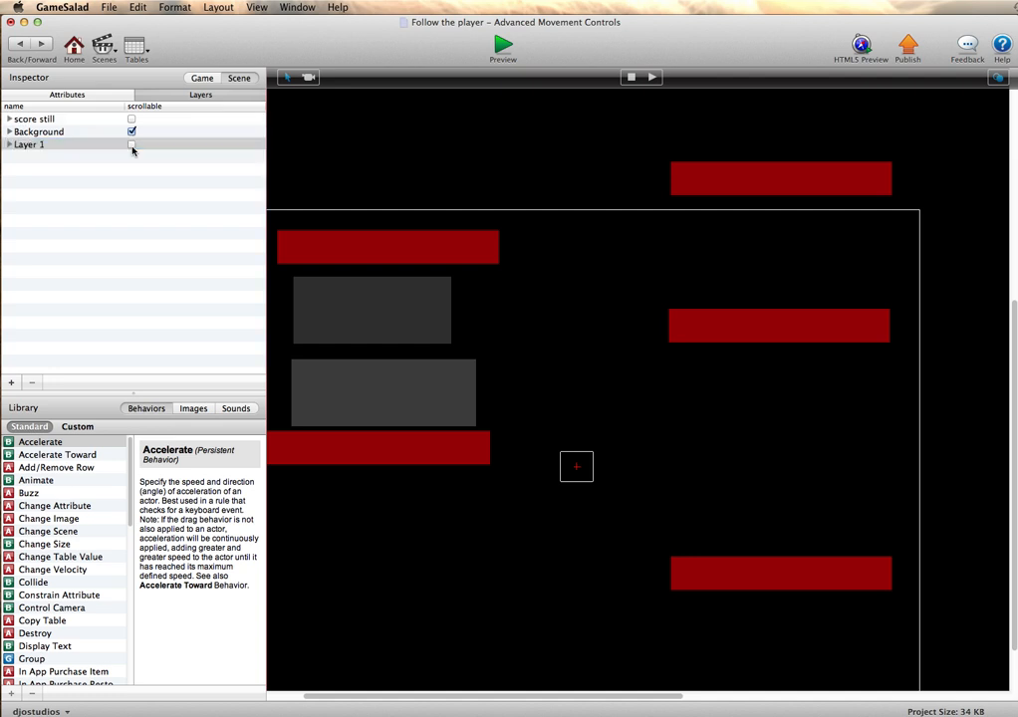
- Preview the scene with Layer 1 non-scrollable, move the hero across the level and back, and return to the scene editor
click(504, 48)
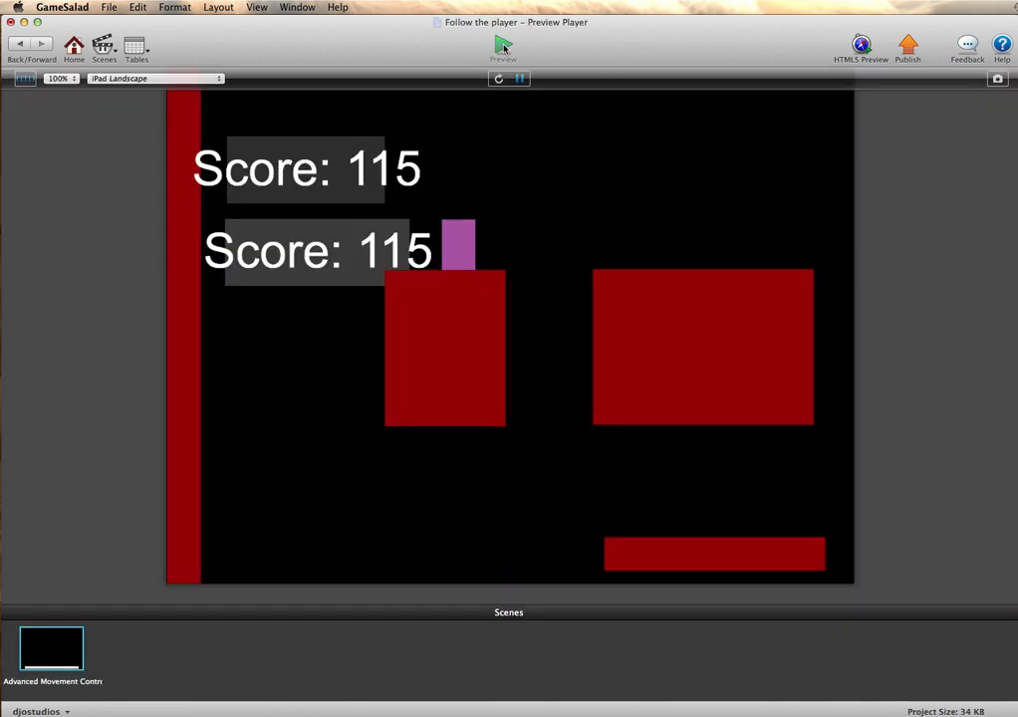
key(Right)
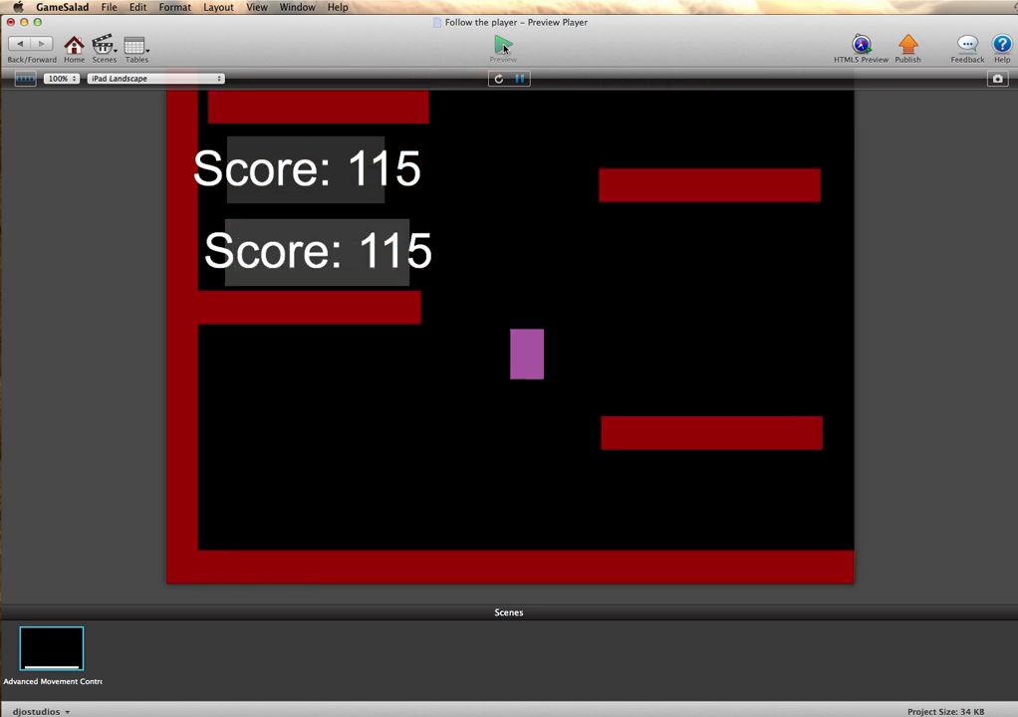
key(Right)
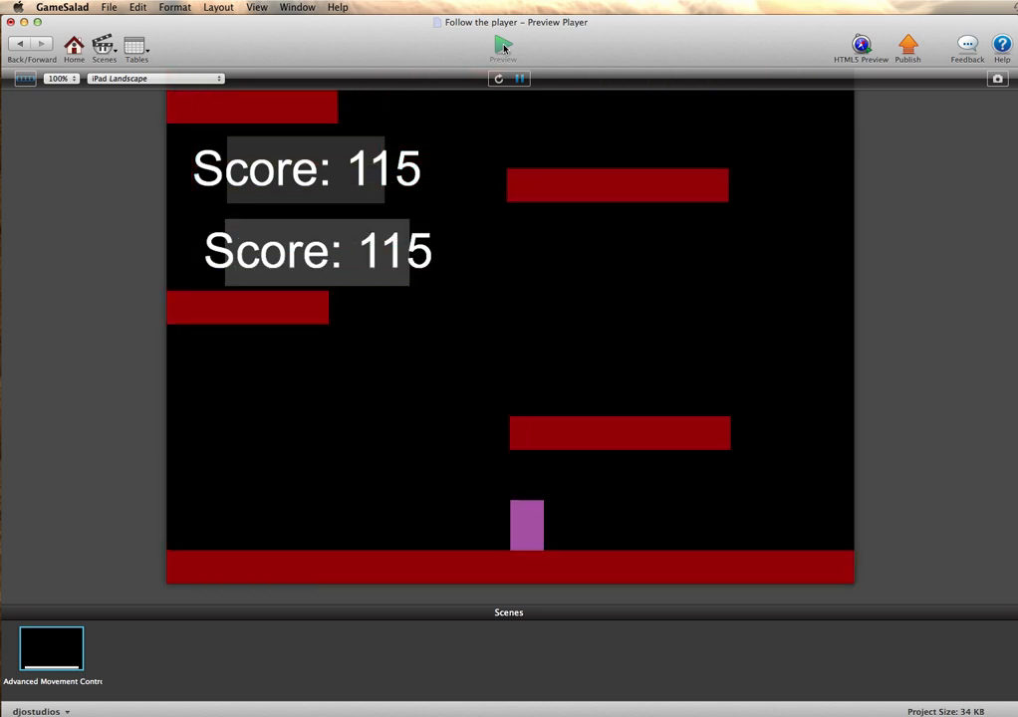
key(Right)
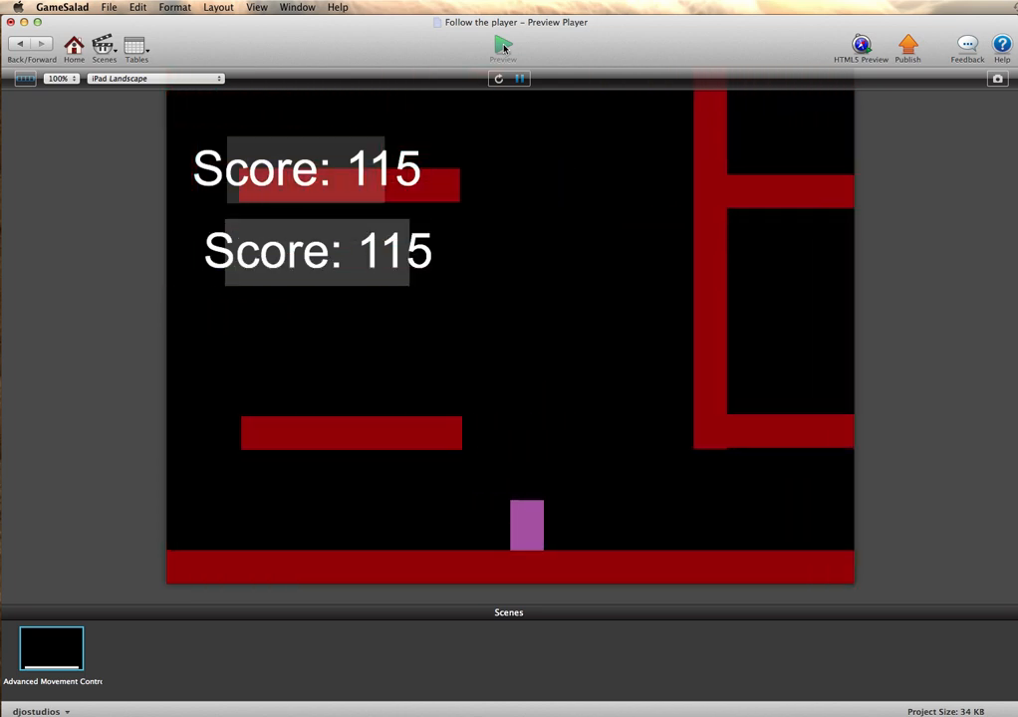
key(Right)
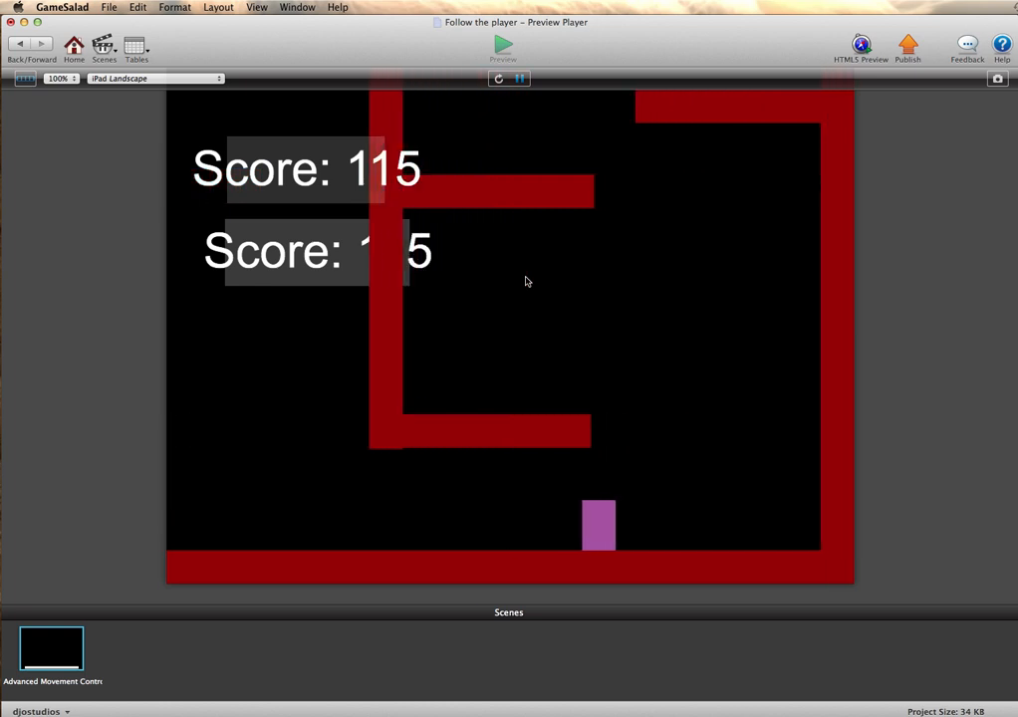
key(Left)
key(Left)
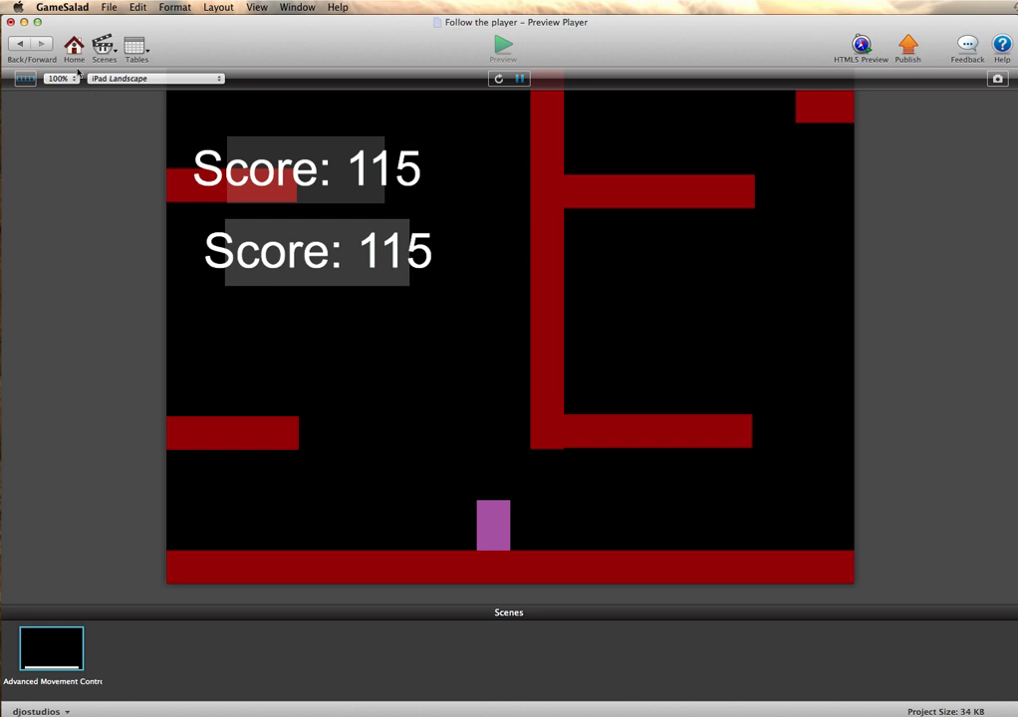
click(18, 46)
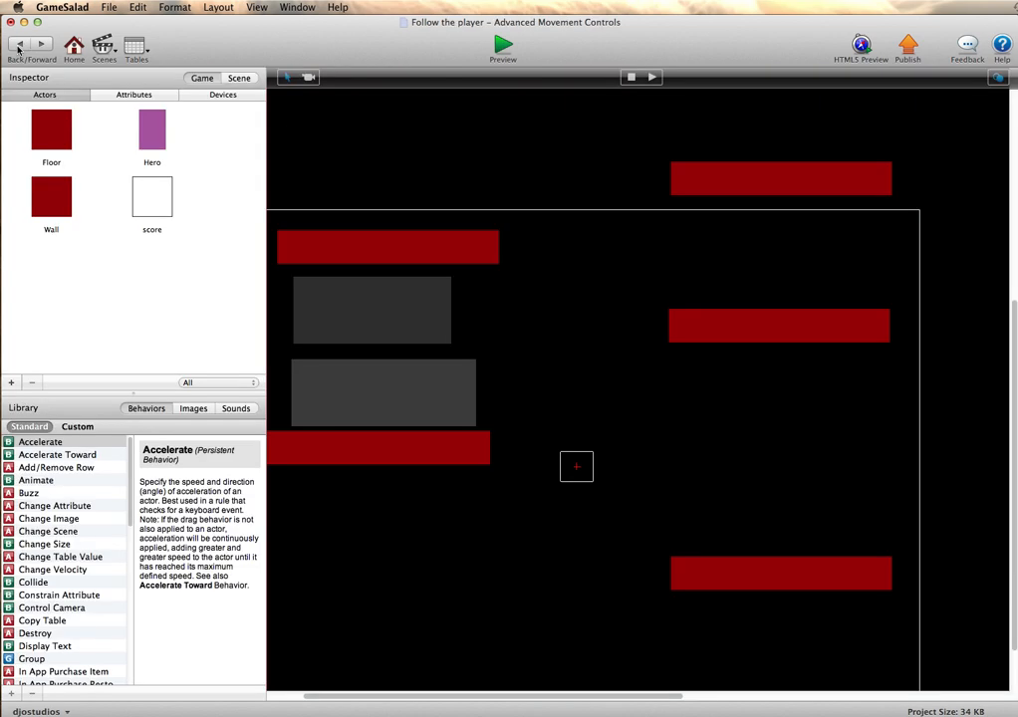
- Move Layer 1 to the top of the scene's layer order, above the score still layer
click(233, 78)
click(213, 95)
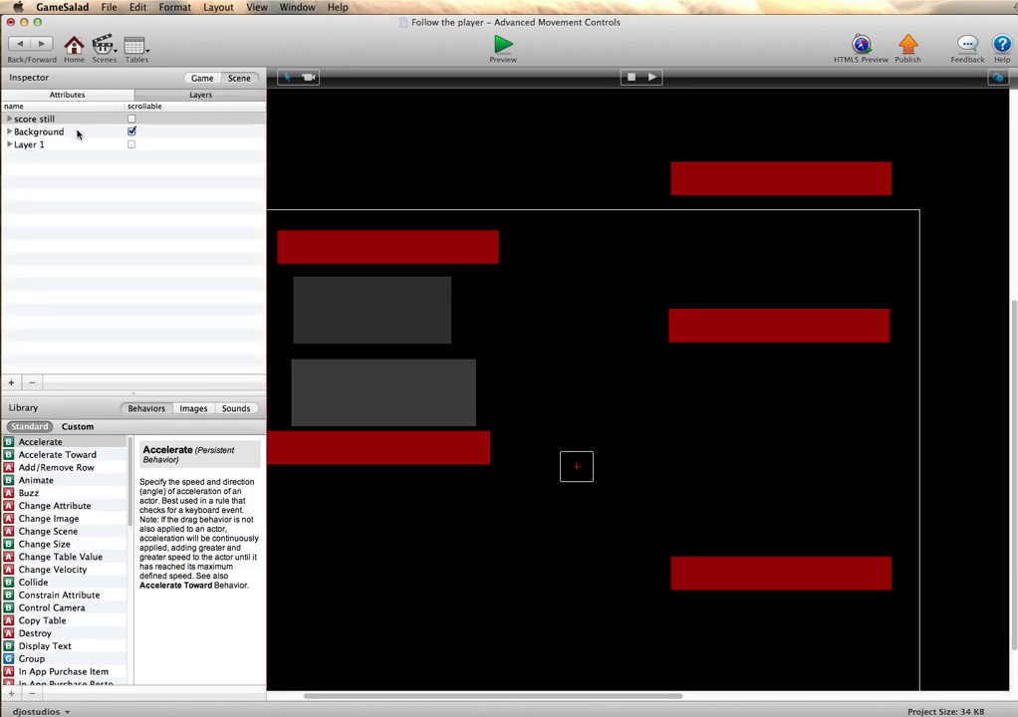
click(29, 145)
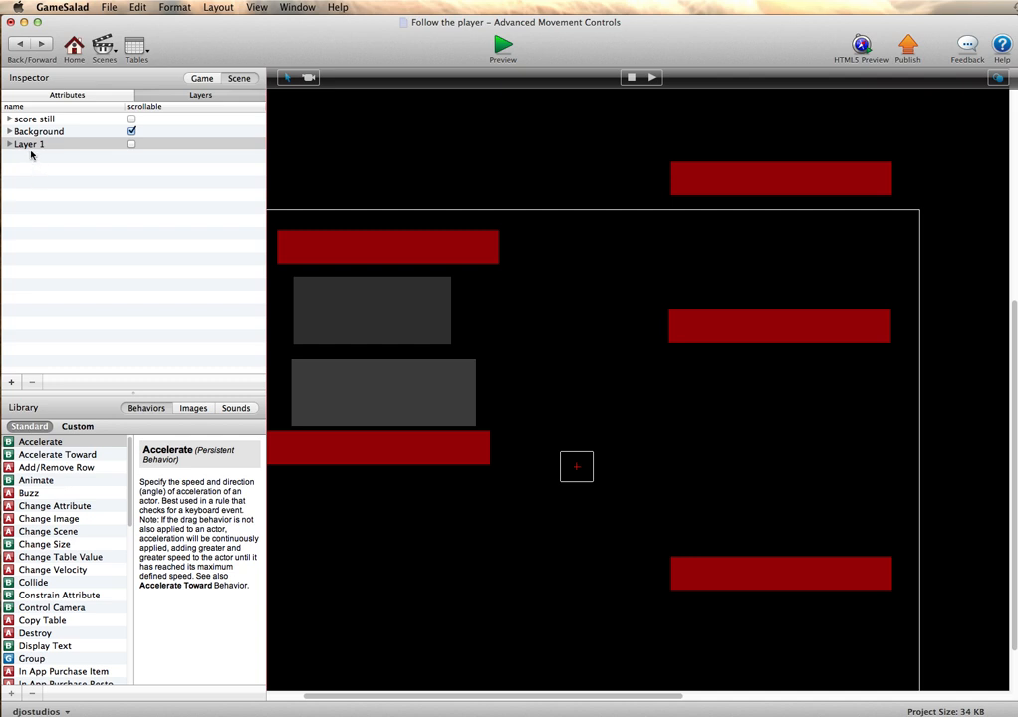
drag(31, 146, 33, 119)
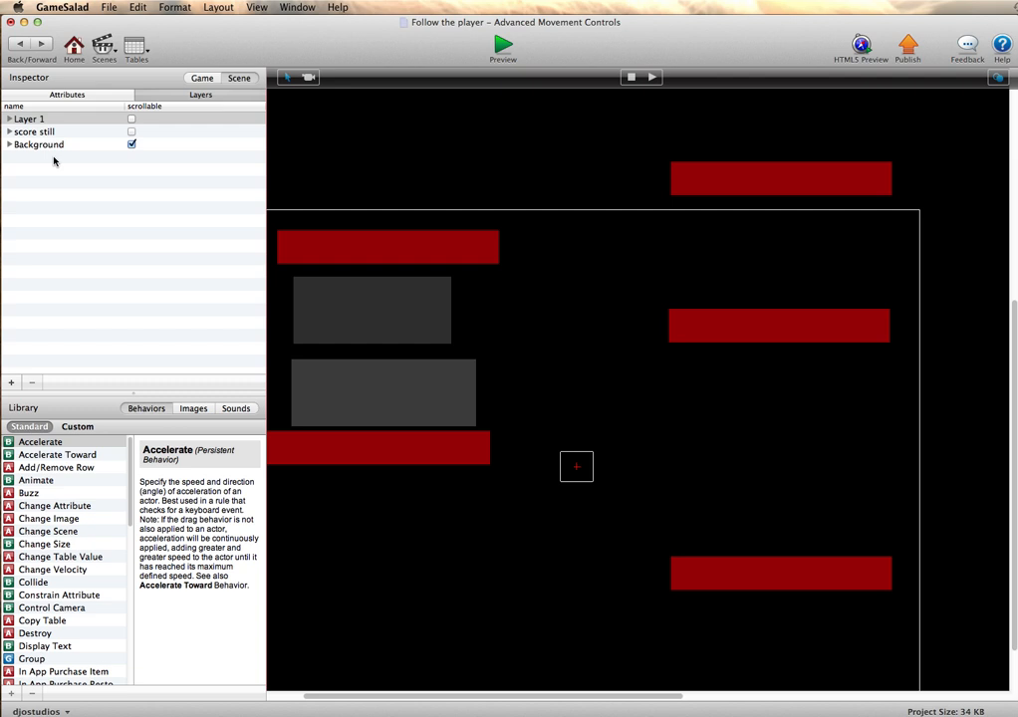
- Preview the scene with the reordered layers, move the hero right beneath the score displays, and return to the scene editor
click(501, 46)
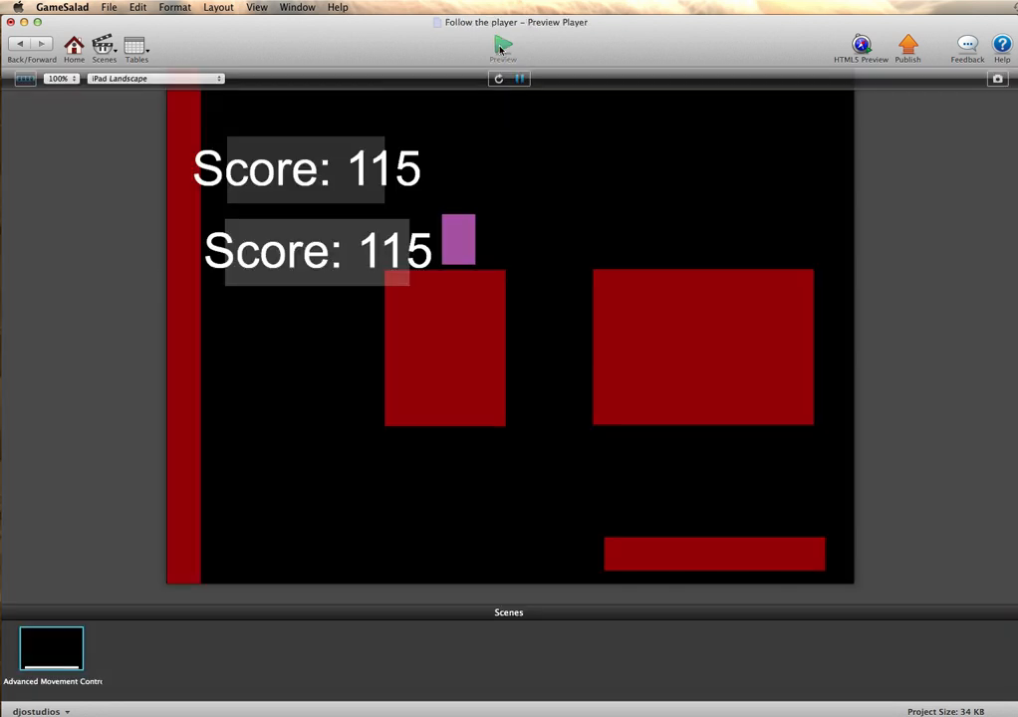
key(Right)
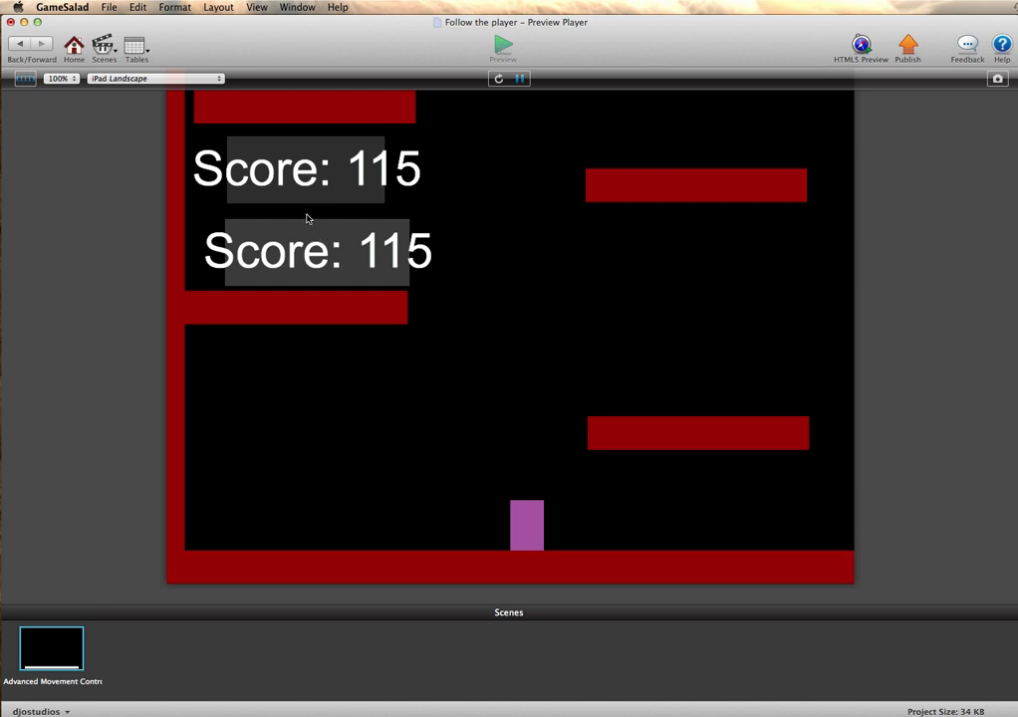
click(22, 44)
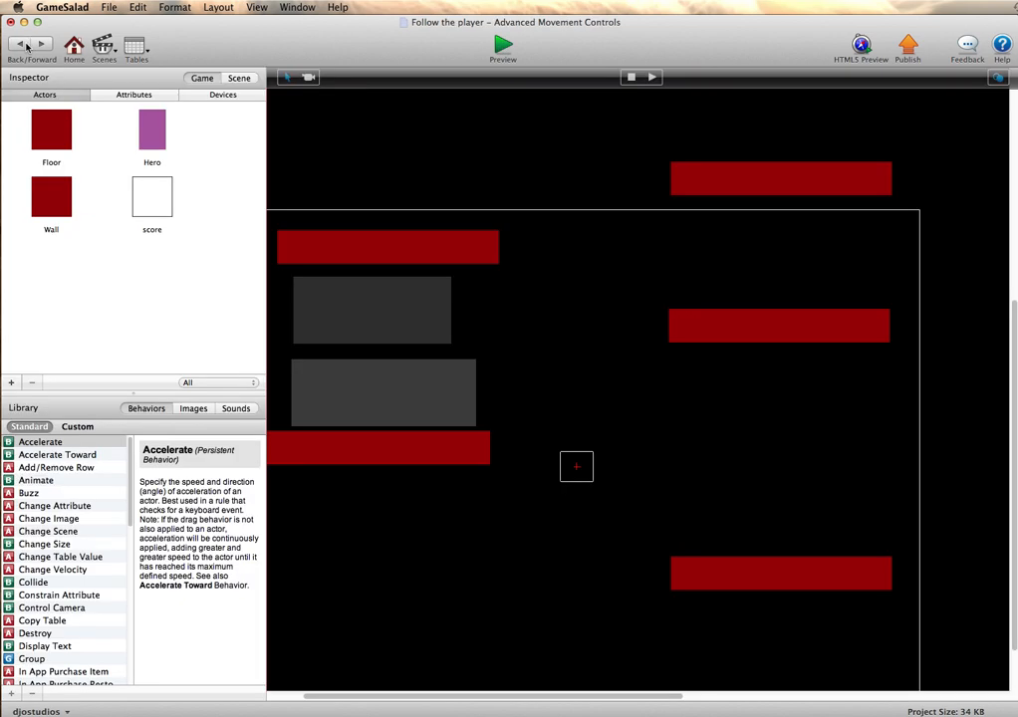
- Set the score actor prototype's colour opacity to 0%, return to the scene, and select the lower score actor
double_click(348, 407)
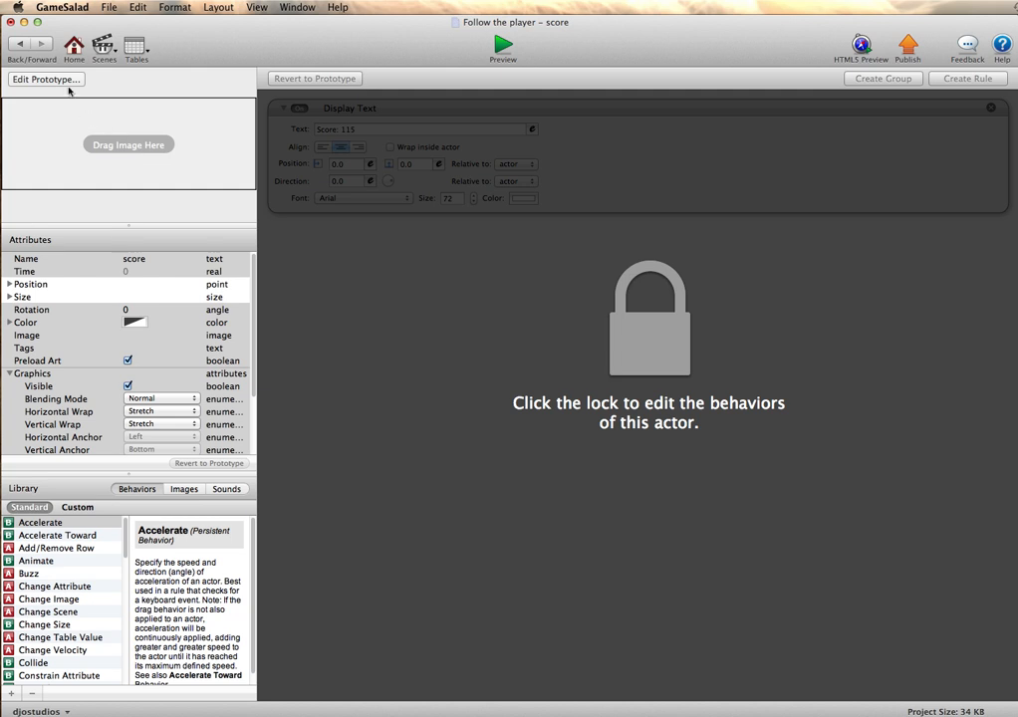
click(67, 84)
click(132, 323)
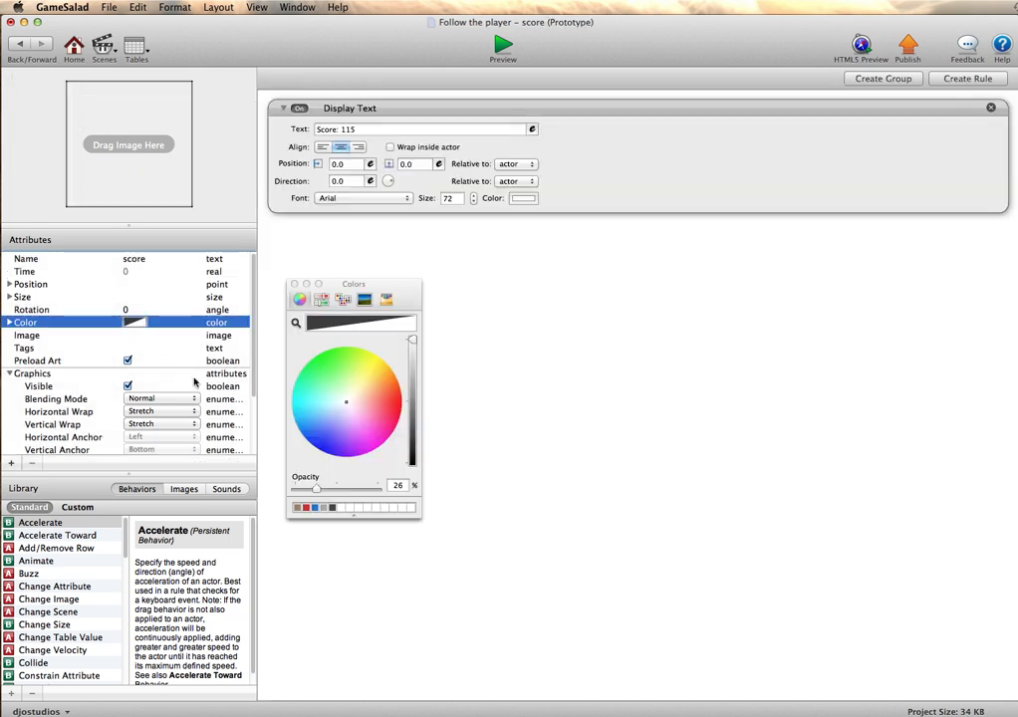
drag(320, 492, 293, 488)
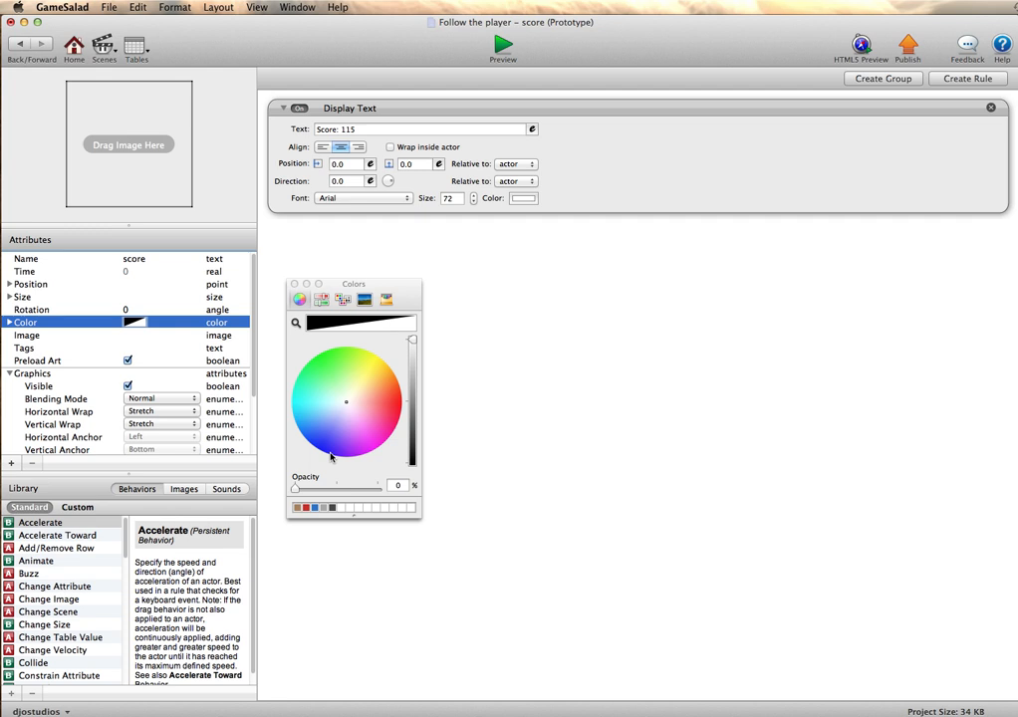
click(20, 44)
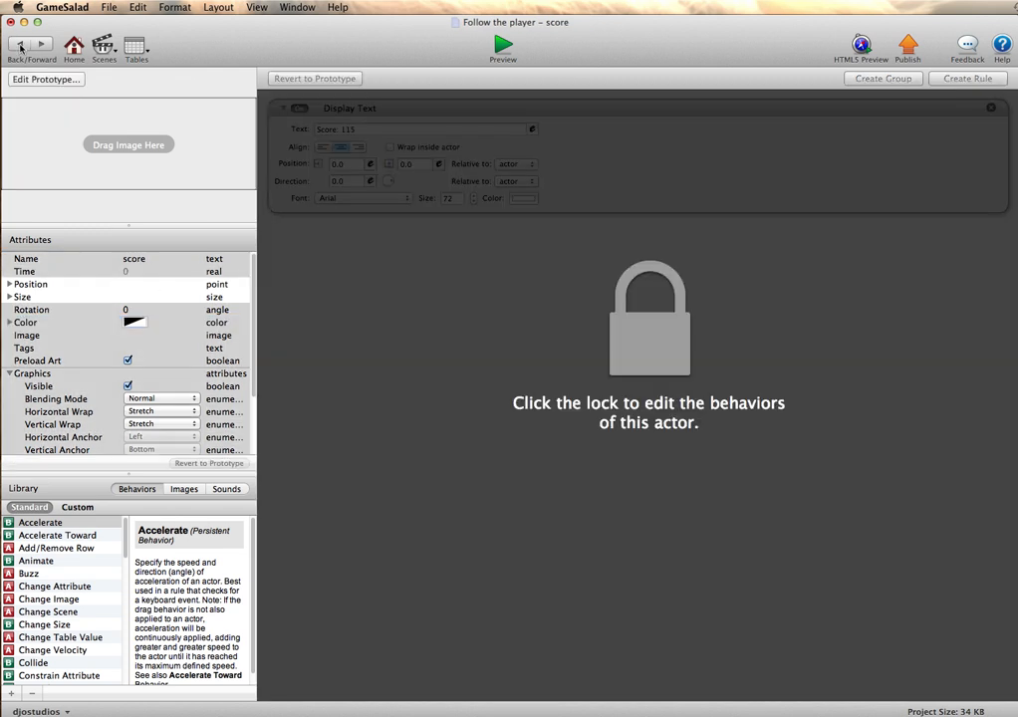
click(31, 45)
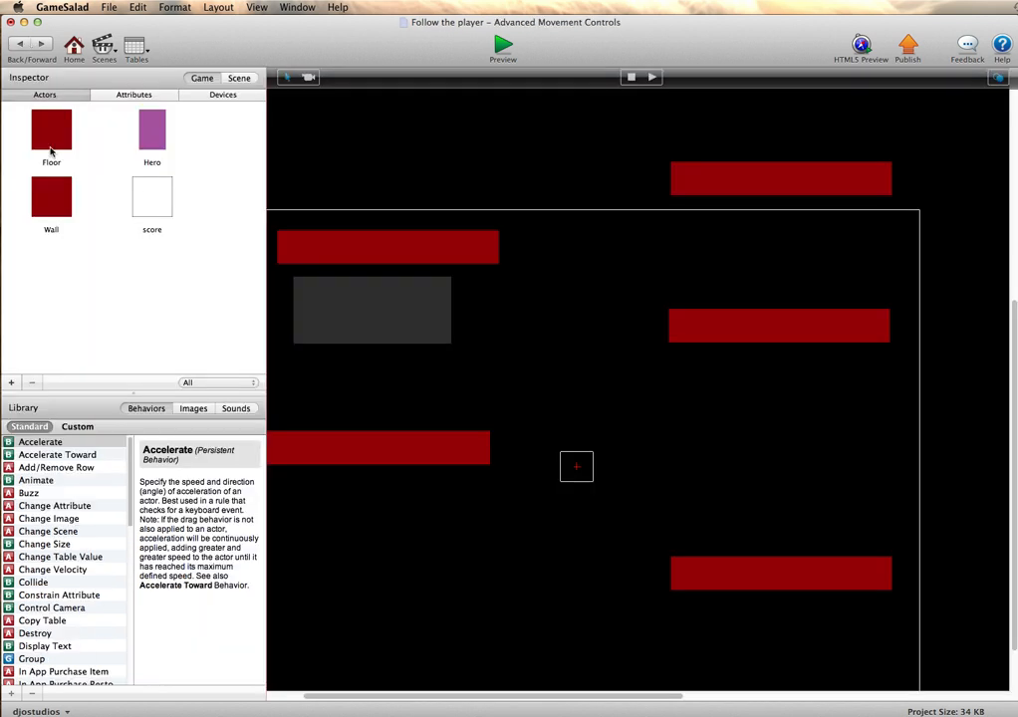
drag(50, 152, 363, 390)
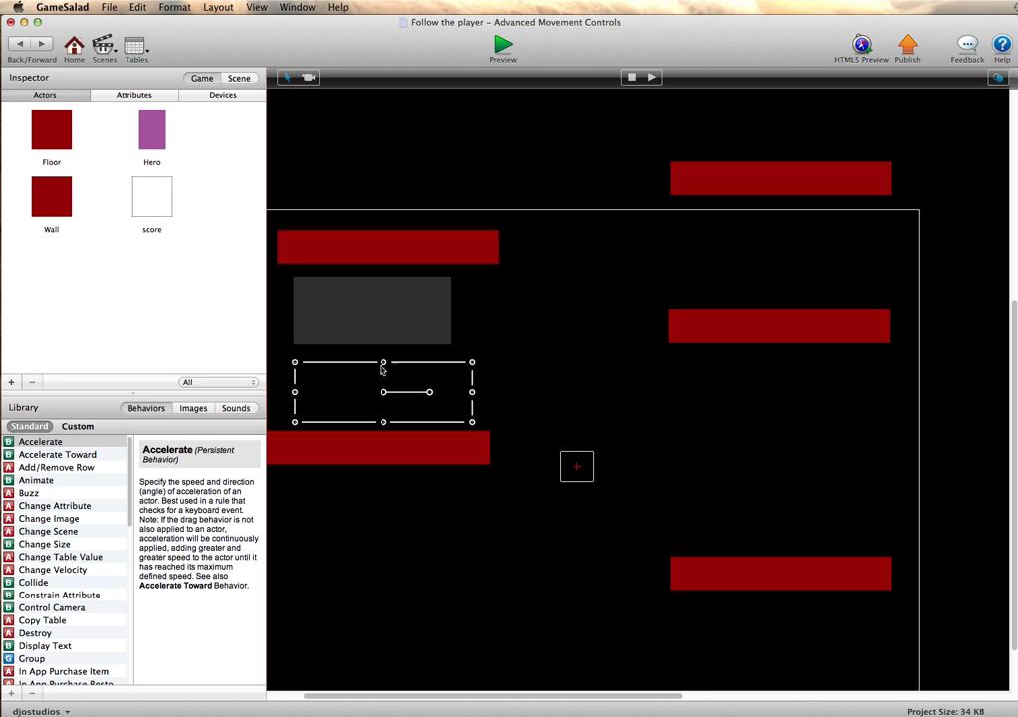
- Preview the scene and move the hero right across the level to check the score display with the transparent background
click(502, 47)
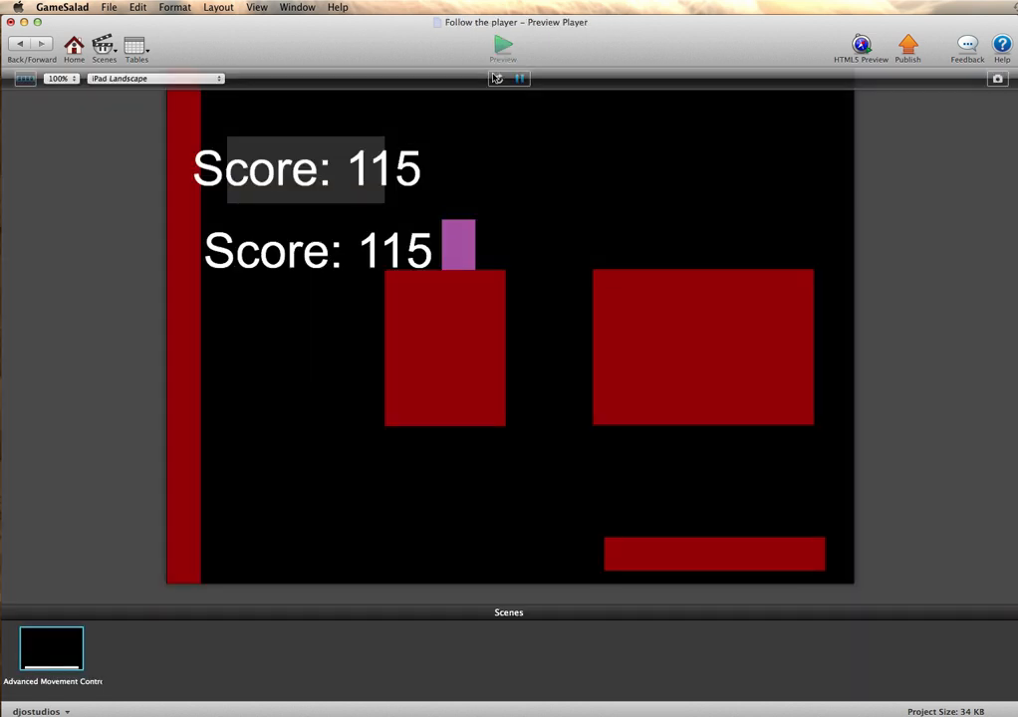
key(Right)
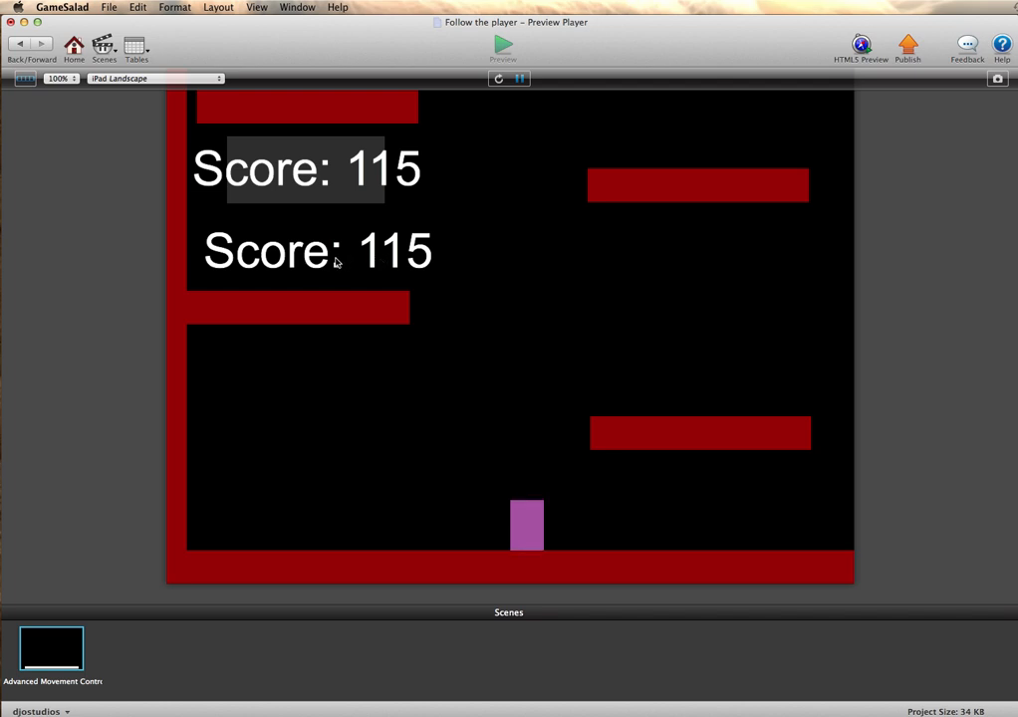
key(Right)
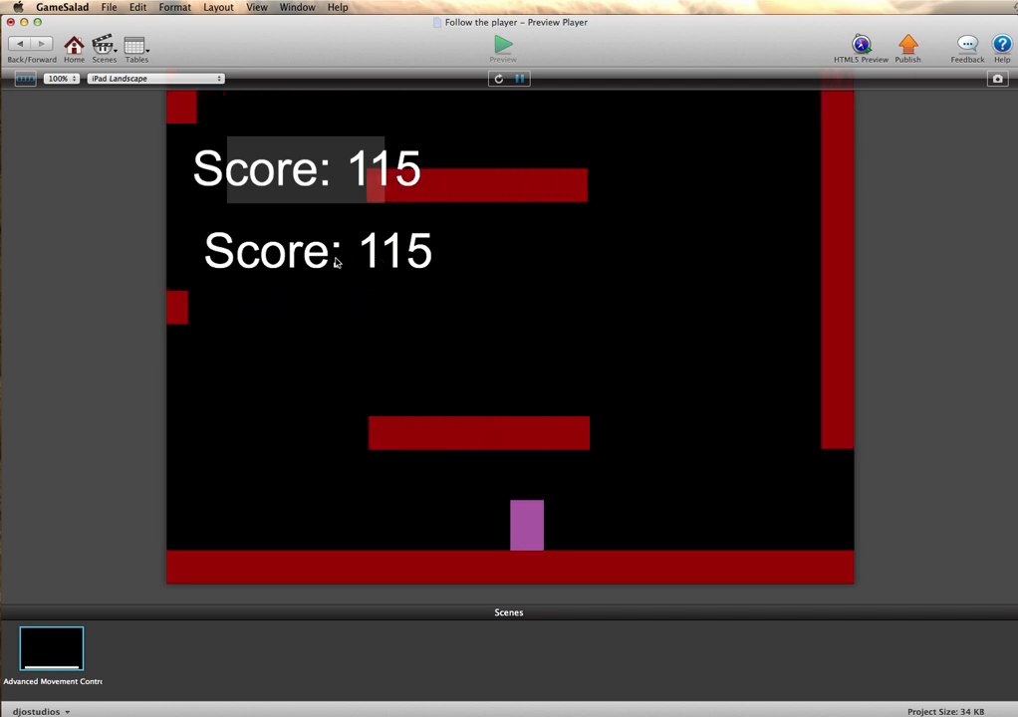
key(Right)
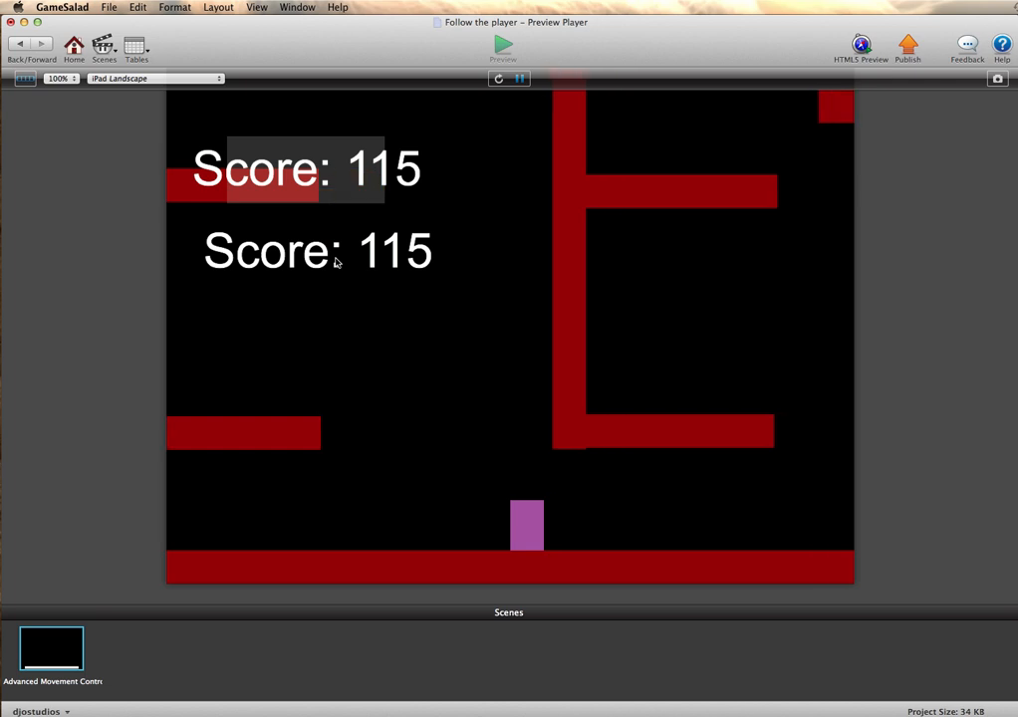